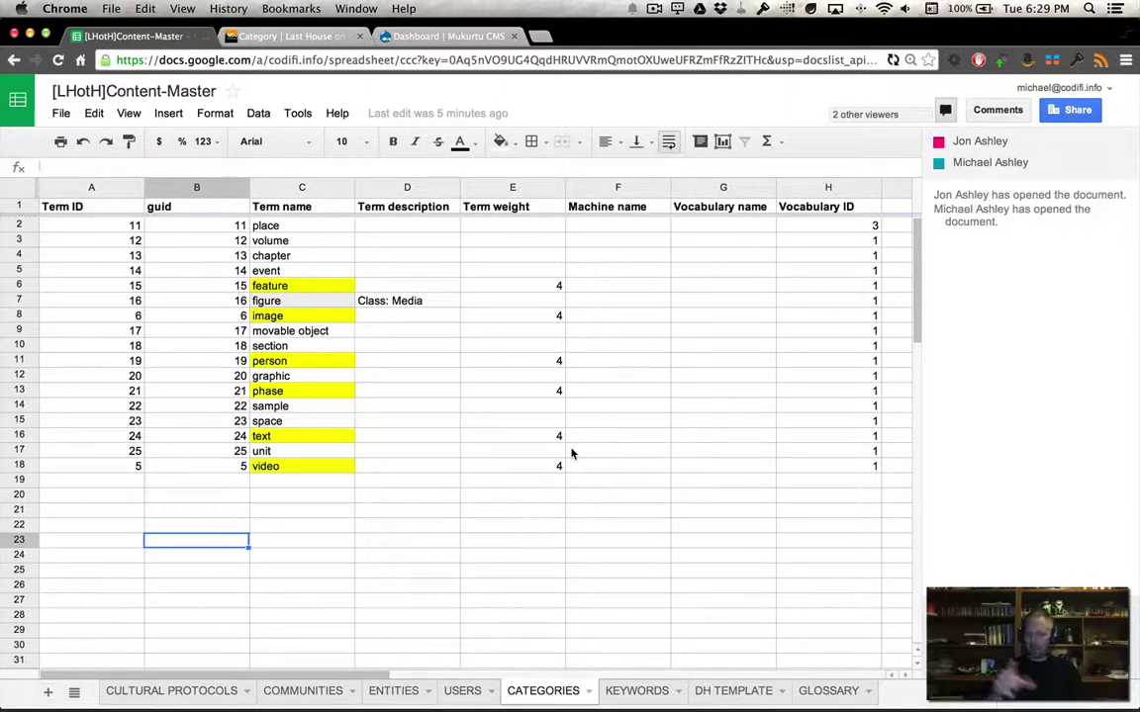
- Check the text term's weight, then view the live site's General, Image and Video category filters
{"action": "left_click", "coordinate": [500, 445]}
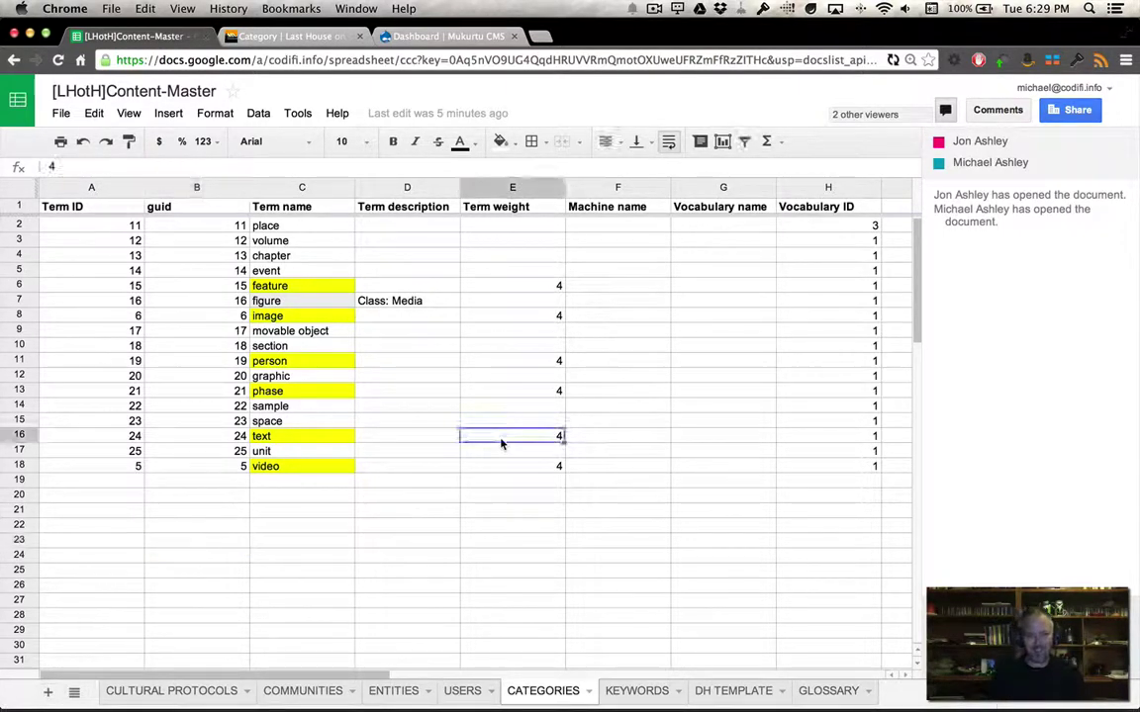
{"action": "left_click", "coordinate": [372, 426]}
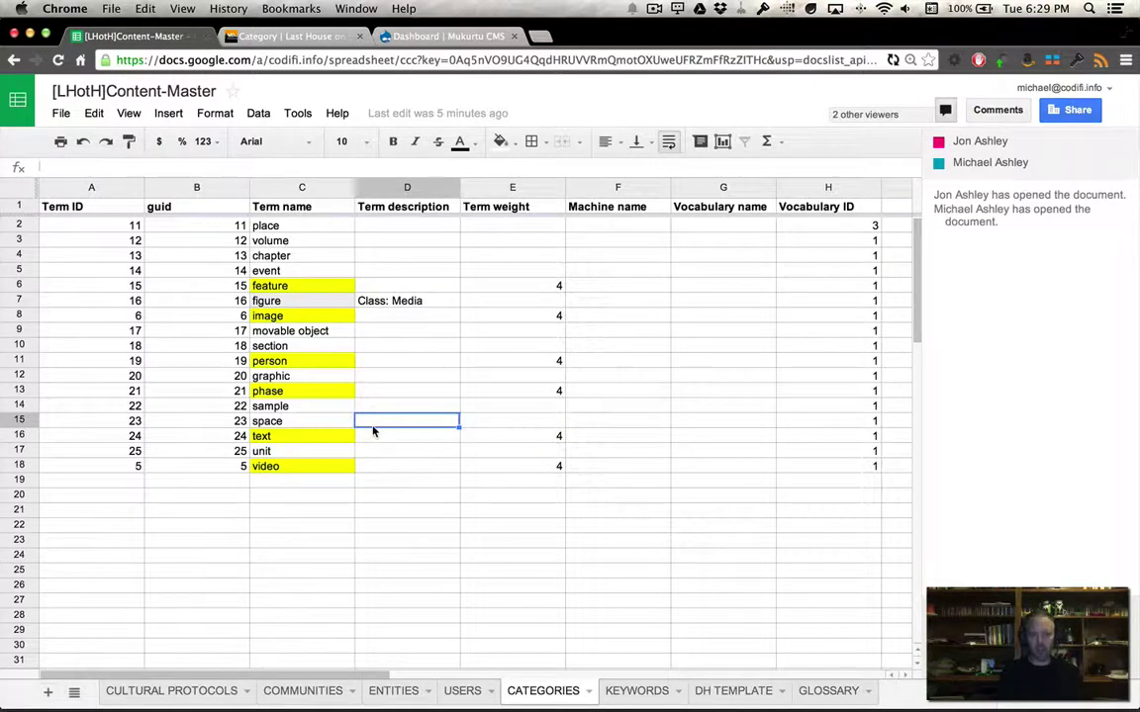
{"action": "left_click", "coordinate": [445, 35]}
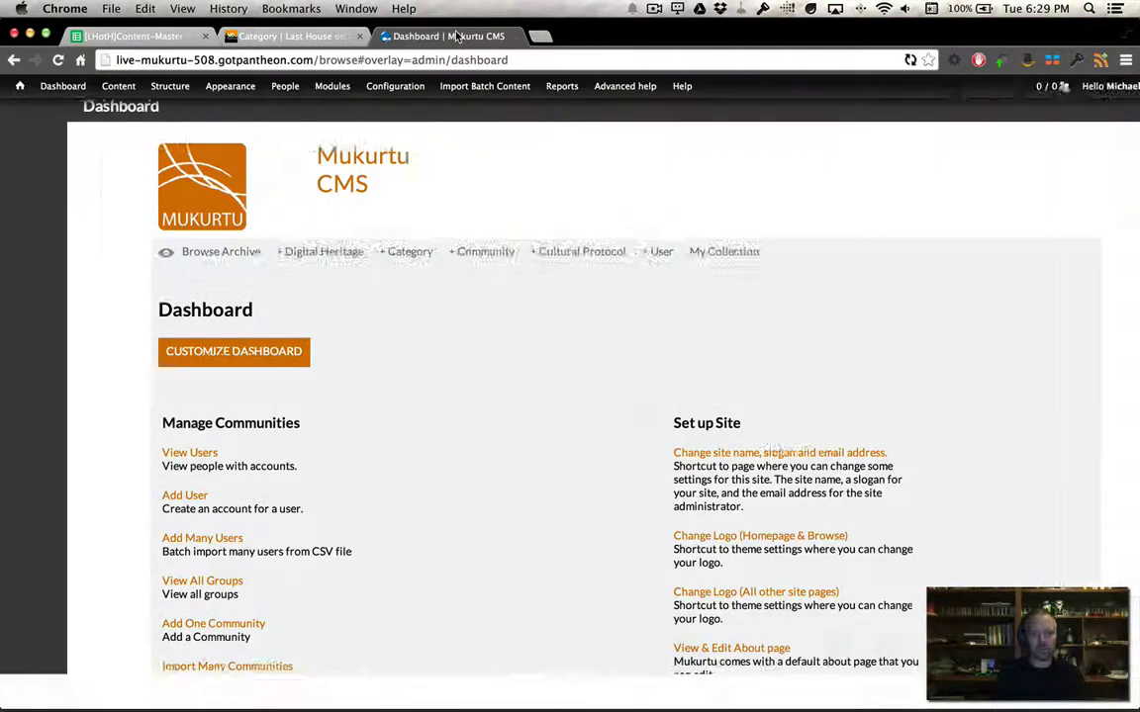
{"action": "left_click", "coordinate": [129, 251]}
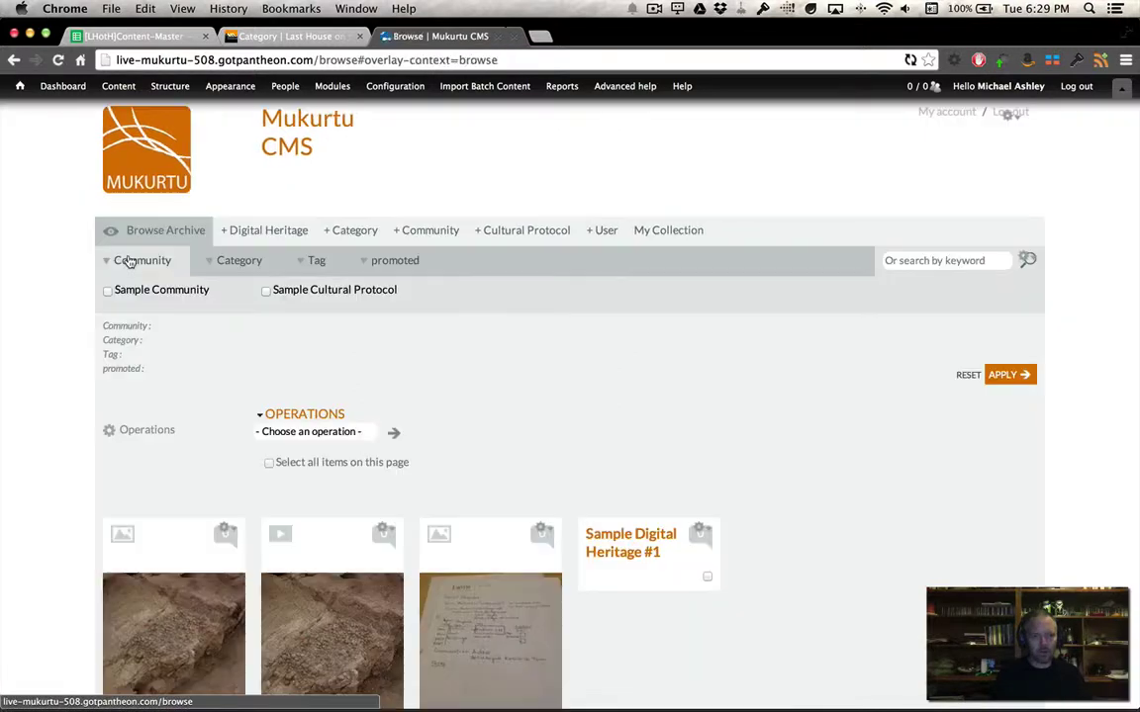
{"action": "left_click", "coordinate": [223, 263]}
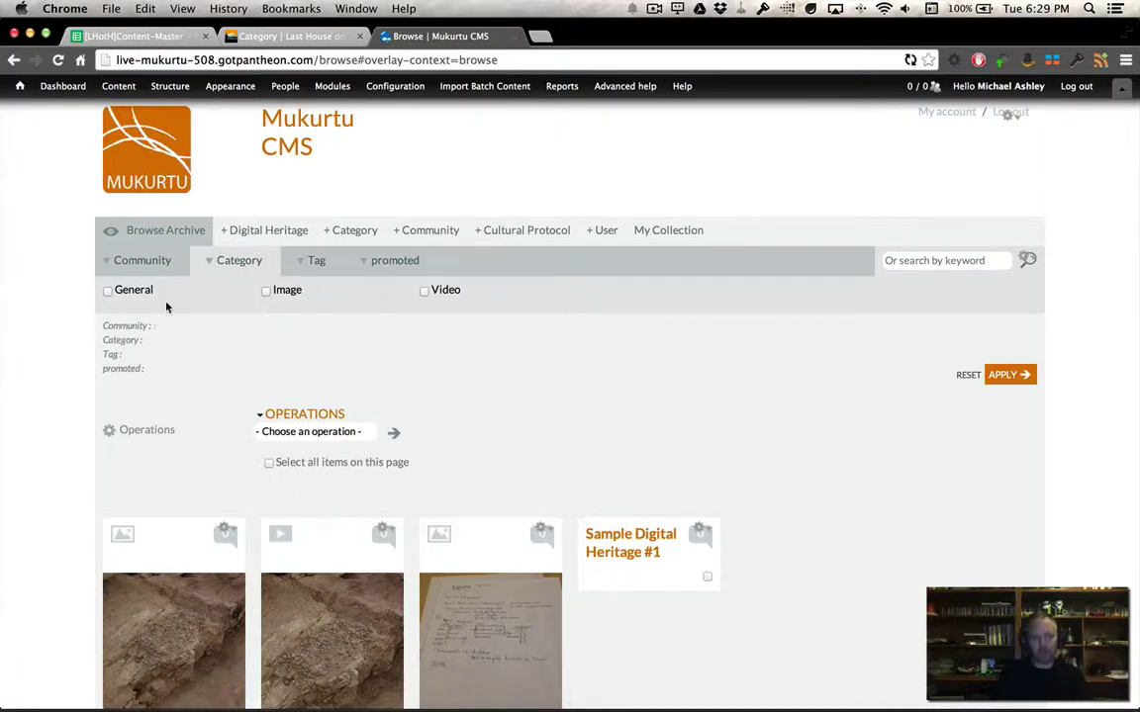
{"action": "left_click", "coordinate": [167, 36]}
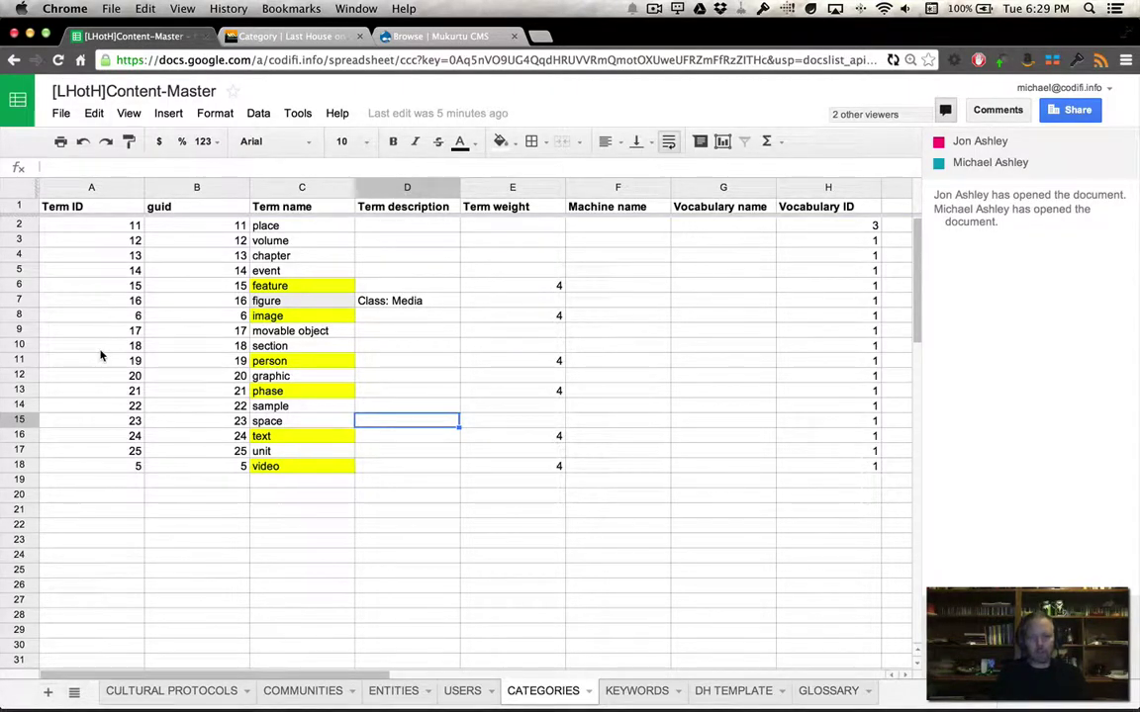
- Inspect the Term IDs of place (11) and image (6) and place's Vocabulary ID 3
{"action": "left_click", "coordinate": [109, 227]}
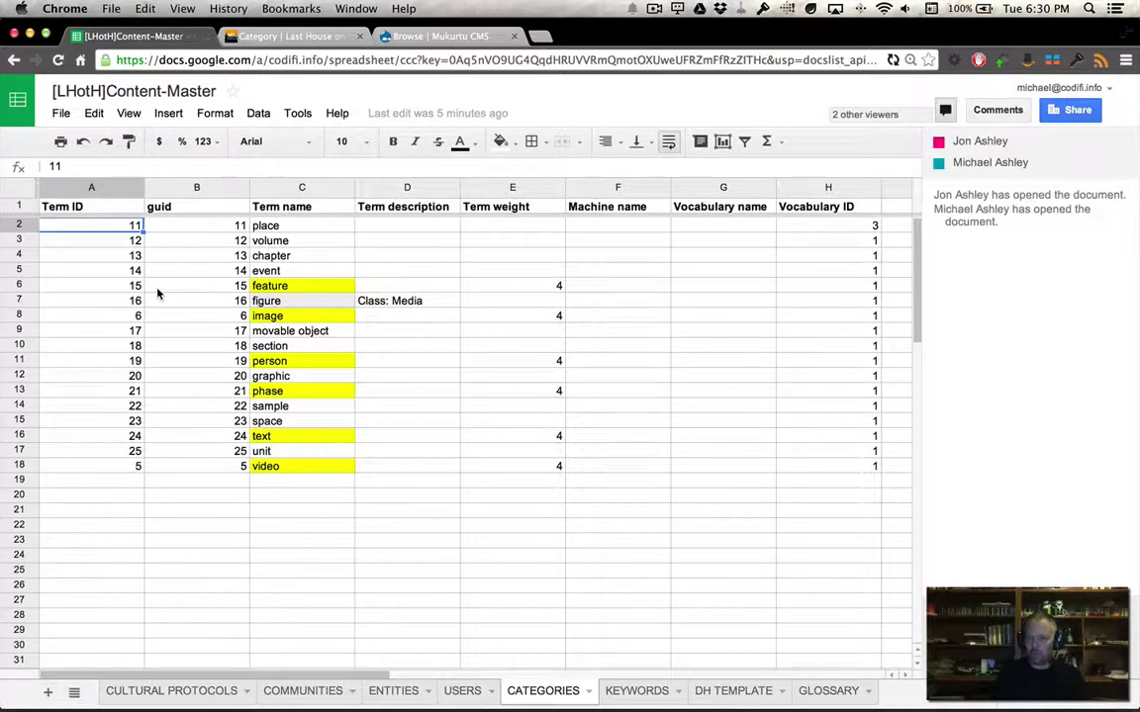
{"action": "left_click", "coordinate": [129, 316]}
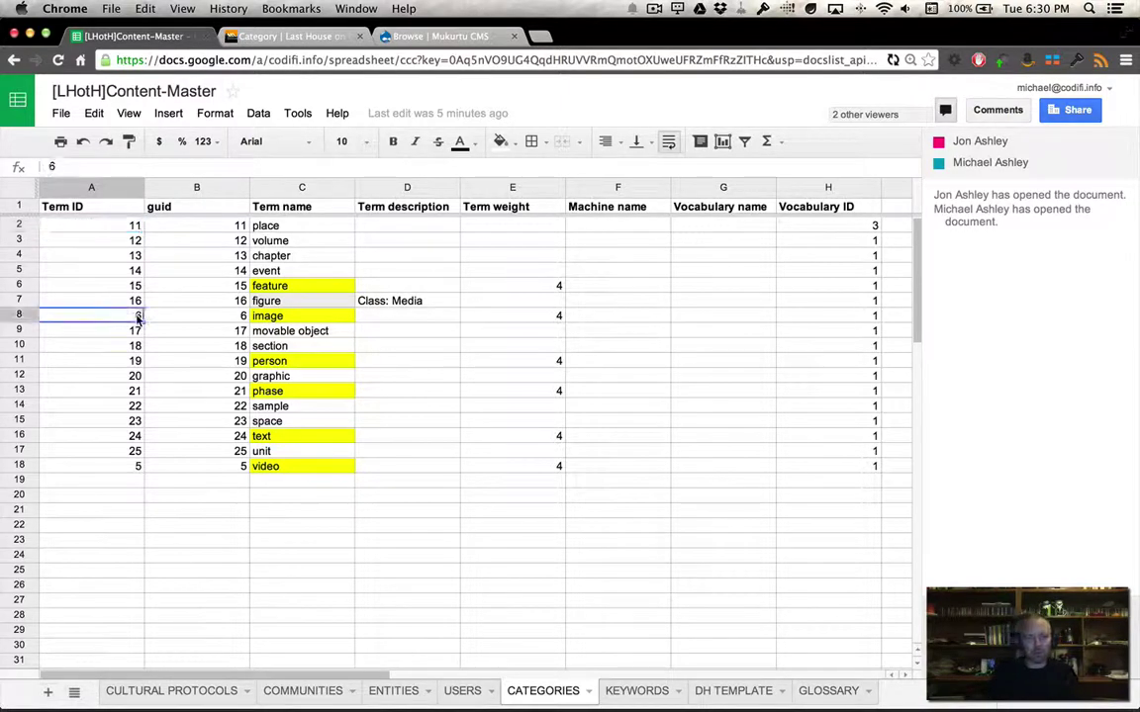
{"action": "left_click", "coordinate": [111, 225]}
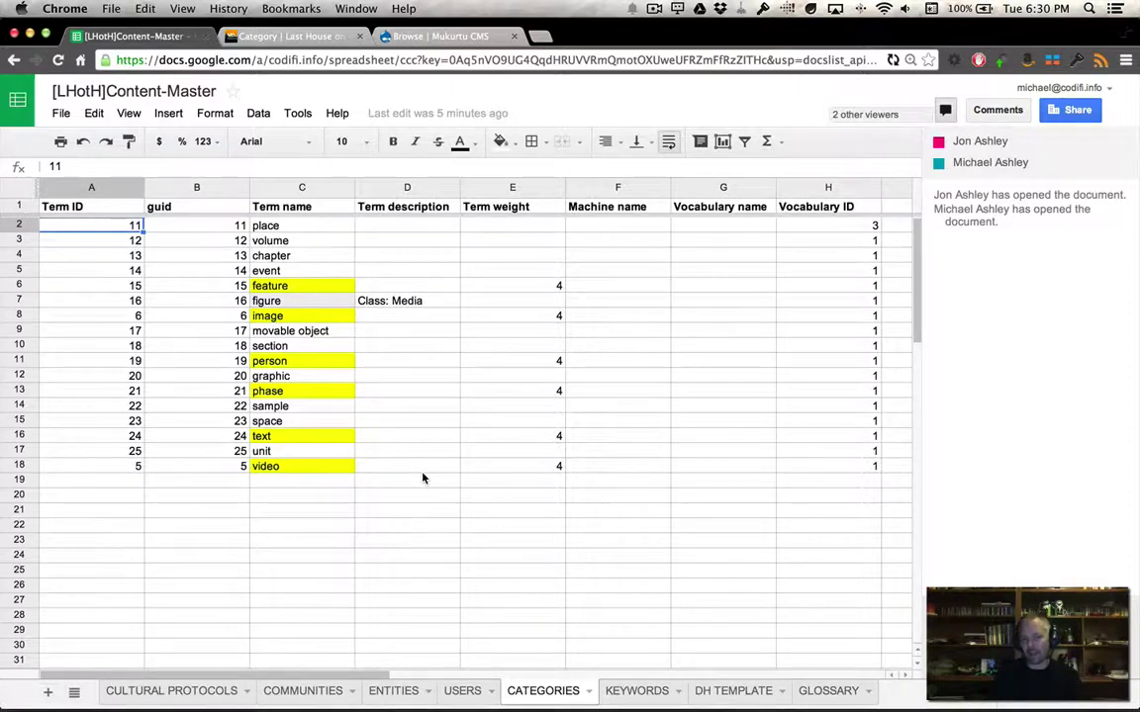
{"action": "left_click", "coordinate": [811, 226]}
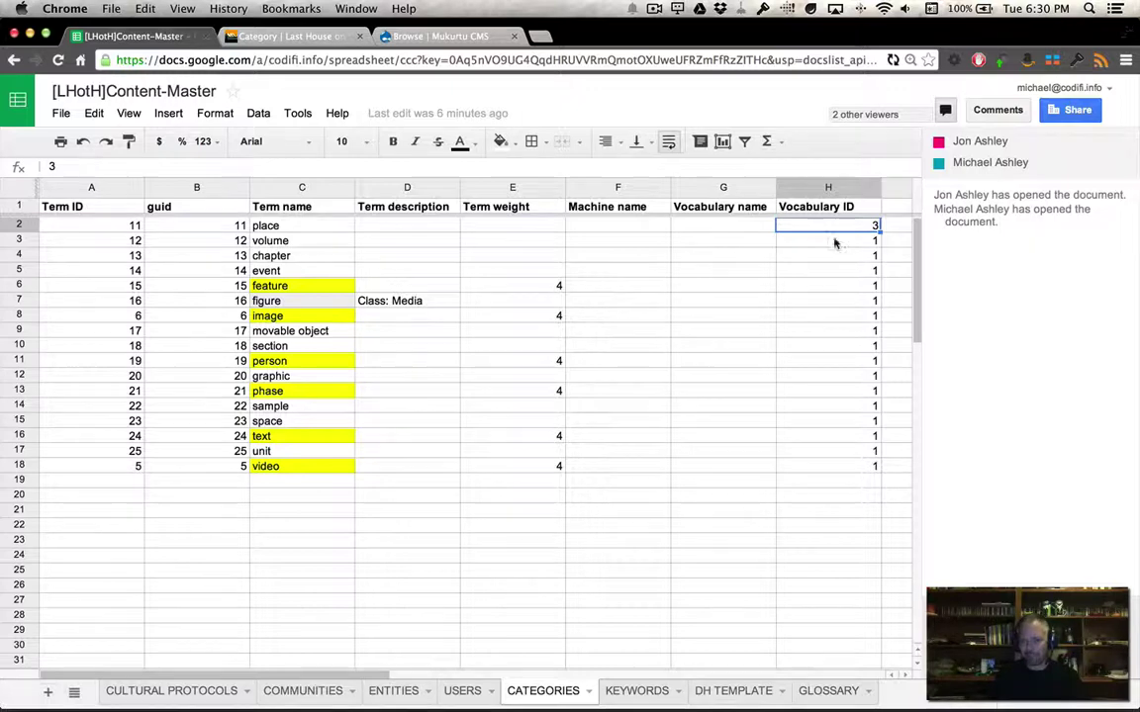
{"action": "left_click", "coordinate": [825, 482]}
{"action": "left_click", "coordinate": [667, 424]}
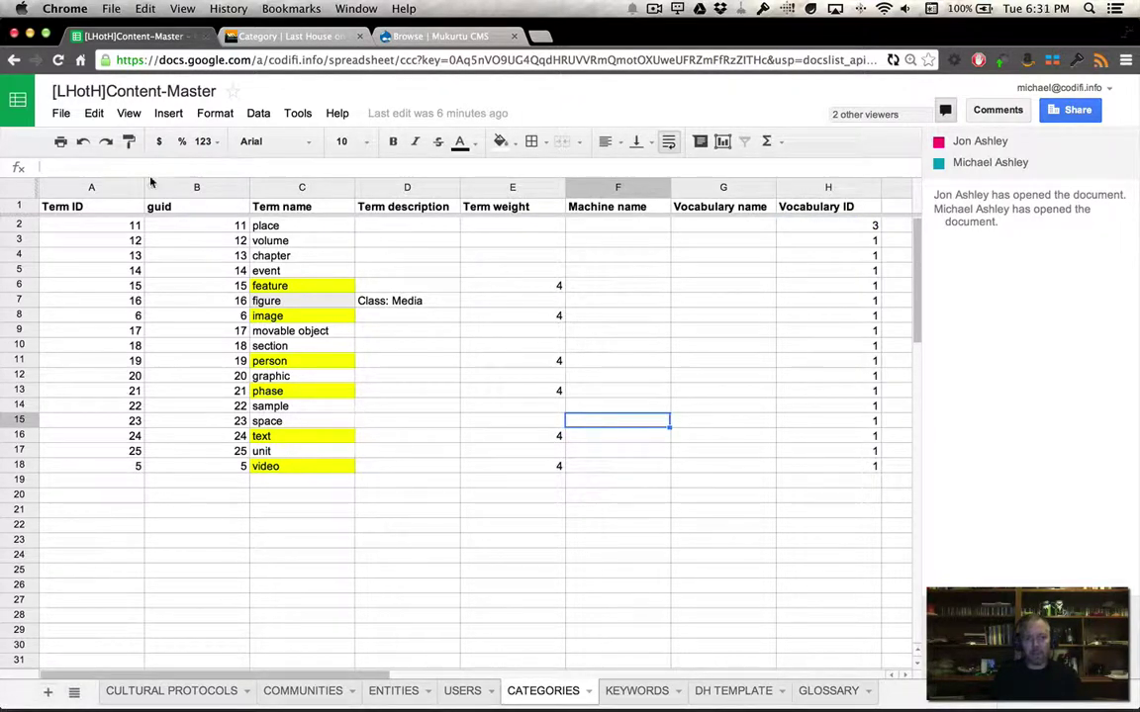
- Download the current CATEGORIES sheet as a Comma Separated Values (.csv) file
{"action": "left_click", "coordinate": [62, 114]}
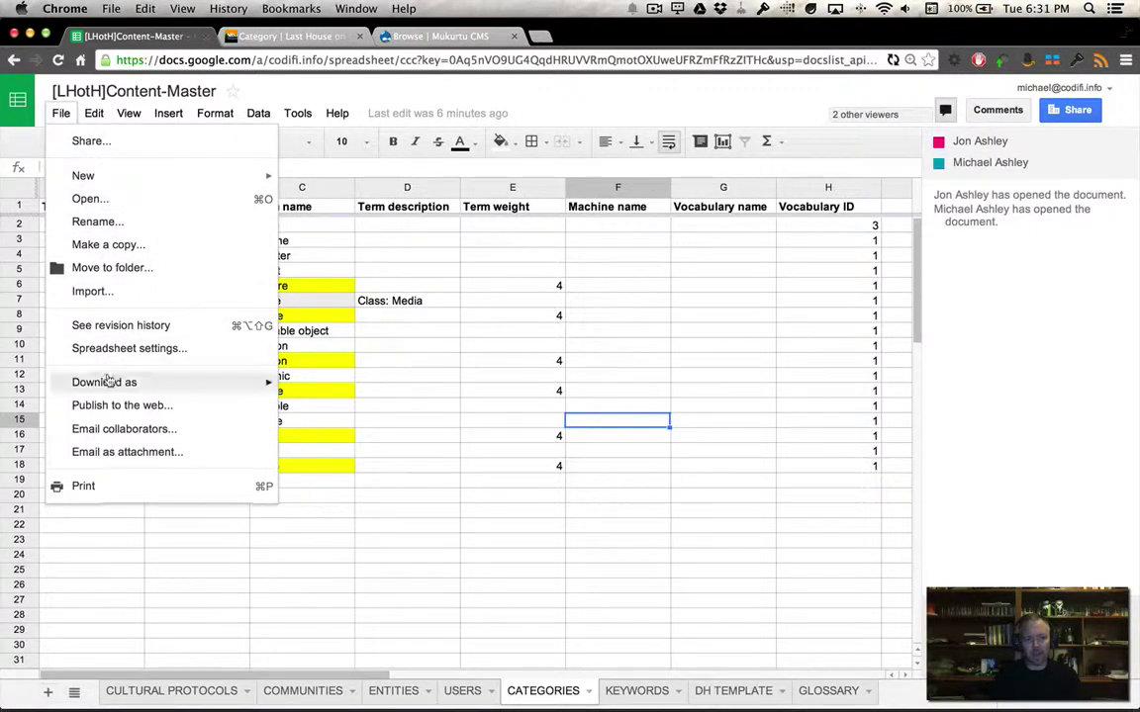
{"action": "mouse_move", "coordinate": [112, 385]}
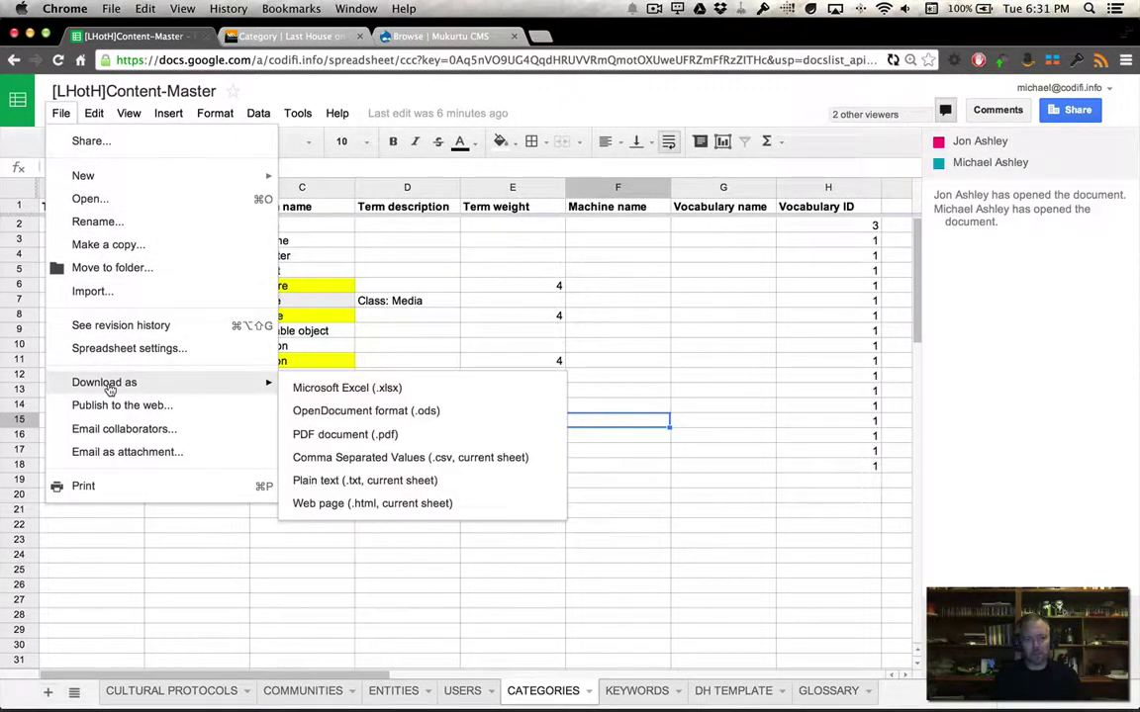
{"action": "left_click", "coordinate": [375, 459]}
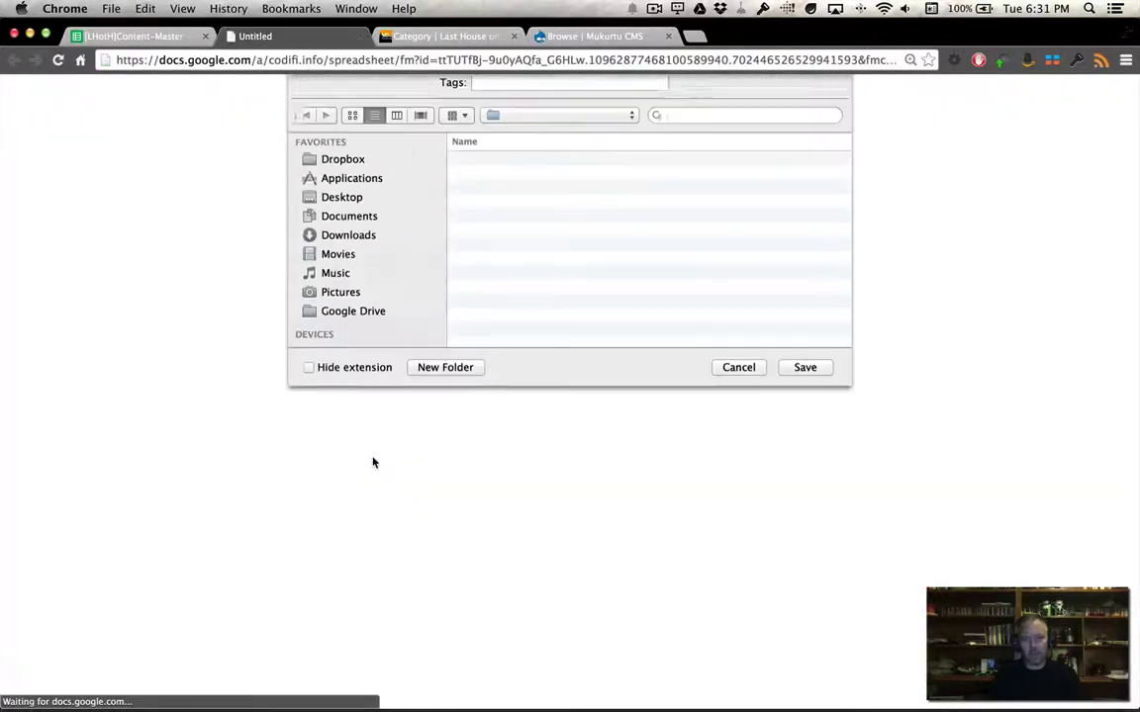
{"action": "key", "text": "Return"}
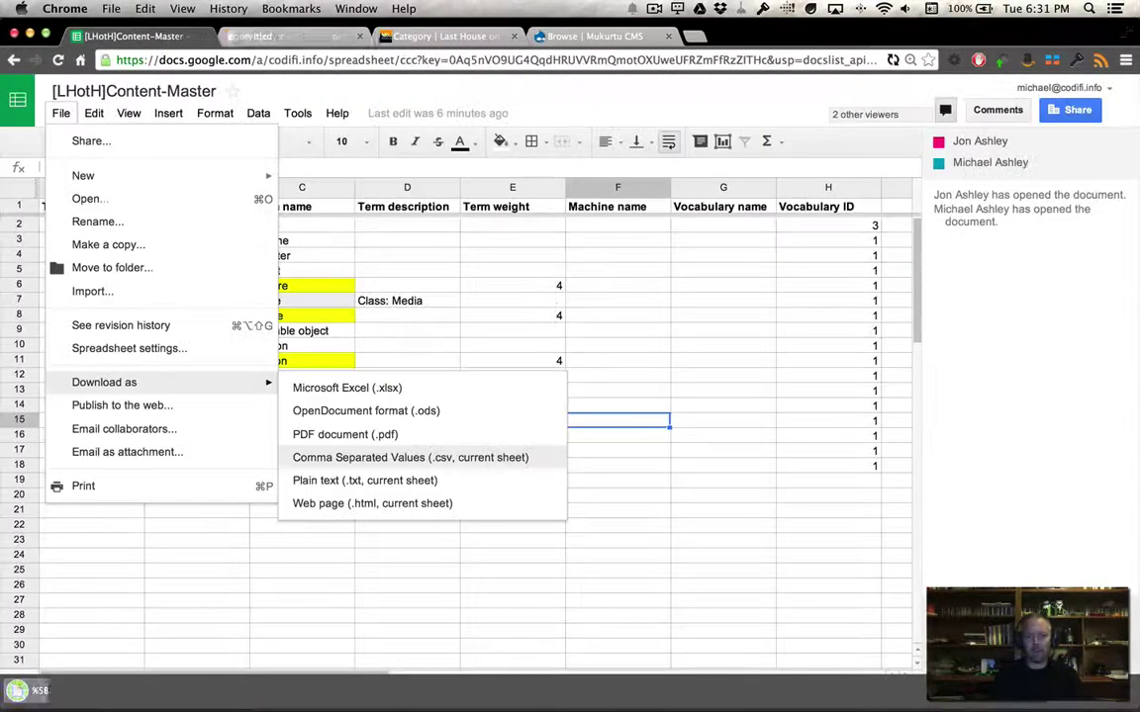
{"action": "left_click", "coordinate": [455, 404]}
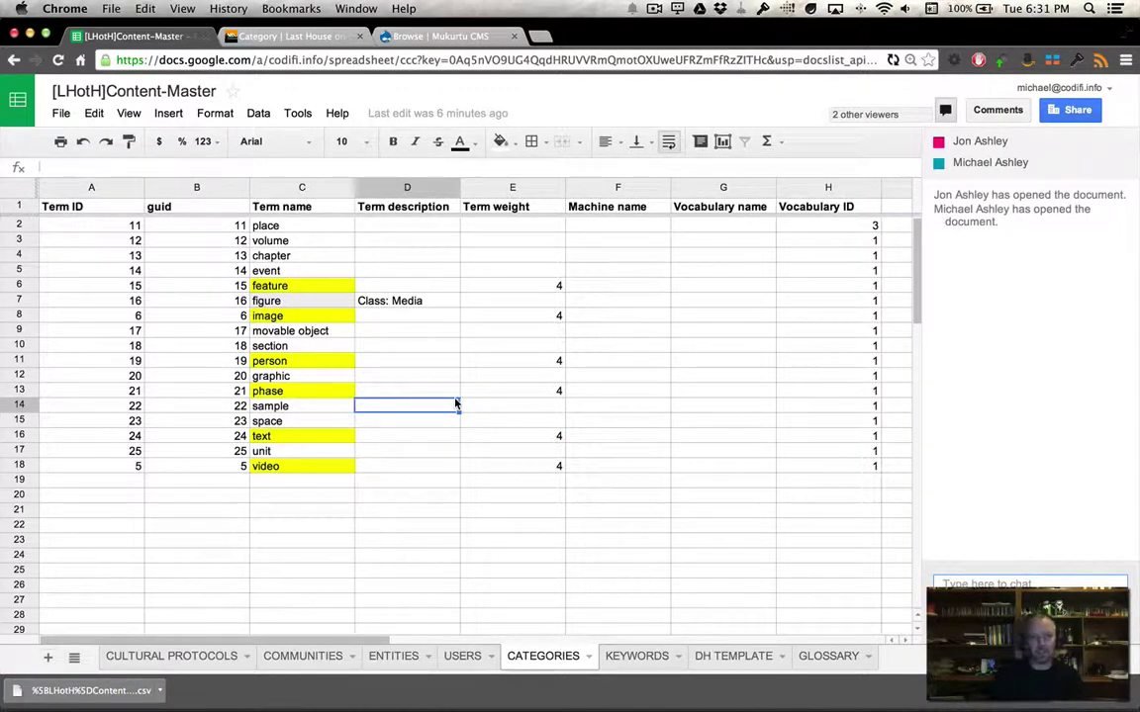
- Load the dev site's /browse page and view category filter terms like chapter, figure, image and video
{"action": "left_click", "coordinate": [316, 37]}
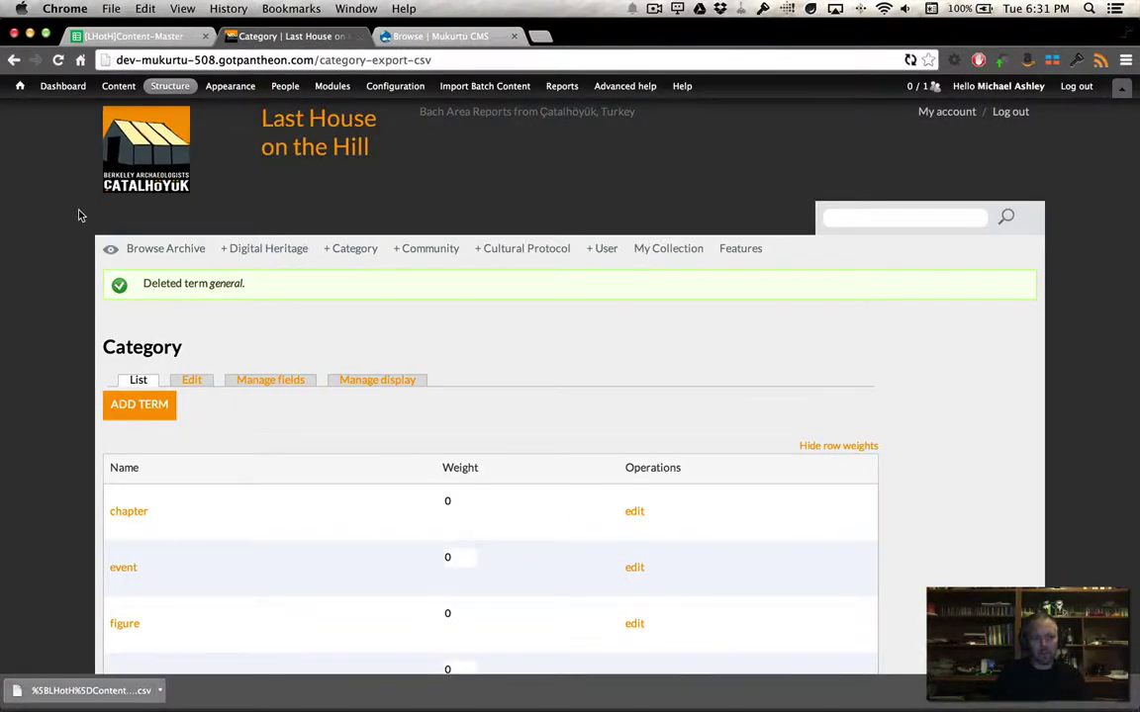
{"action": "left_click", "coordinate": [102, 158]}
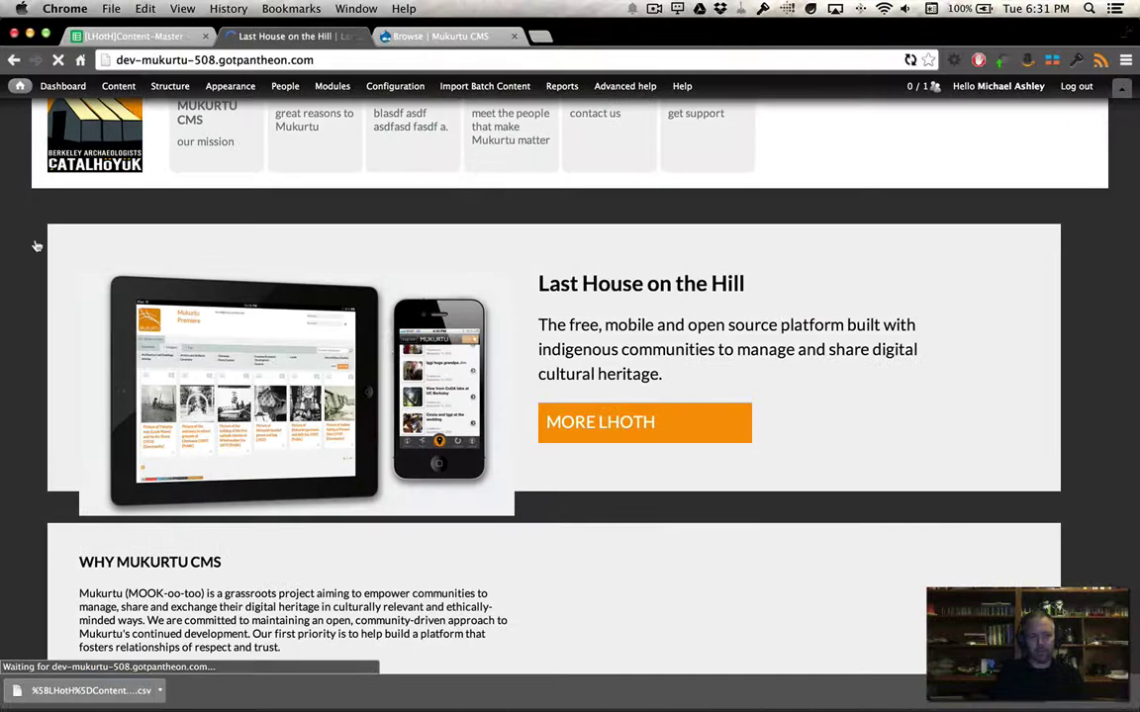
{"action": "left_click", "coordinate": [324, 56]}
{"action": "left_click", "coordinate": [324, 56]}
{"action": "type", "text": "/bro"}
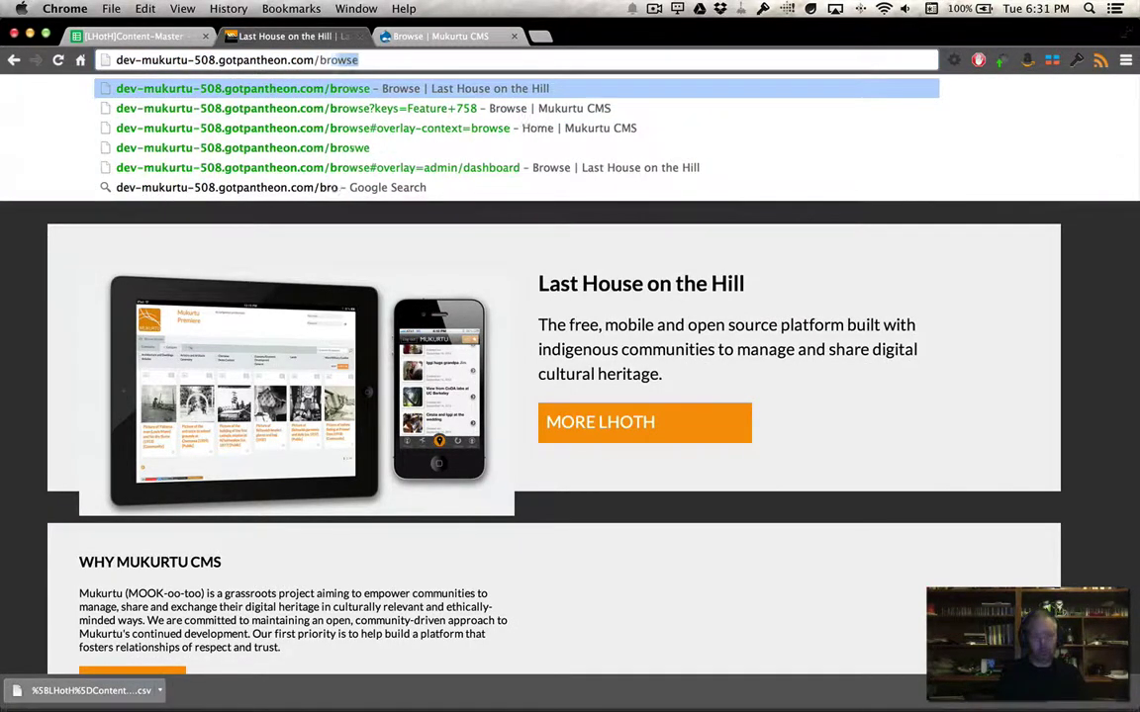
{"action": "key", "text": "Return"}
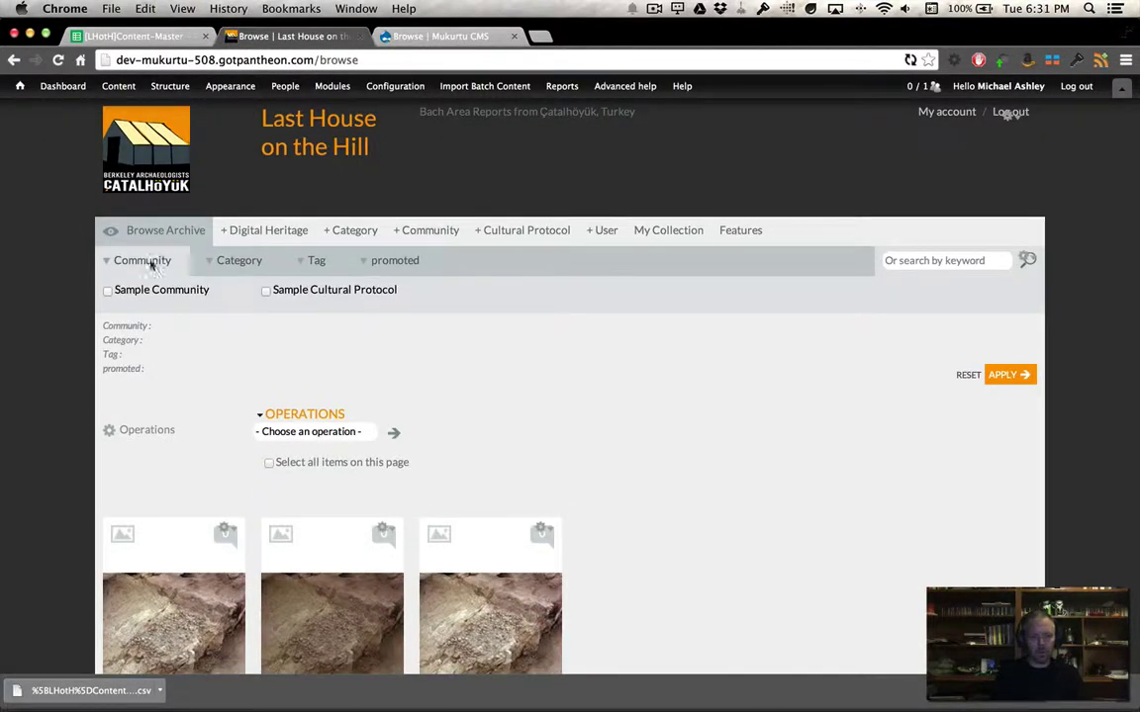
{"action": "left_click", "coordinate": [234, 261]}
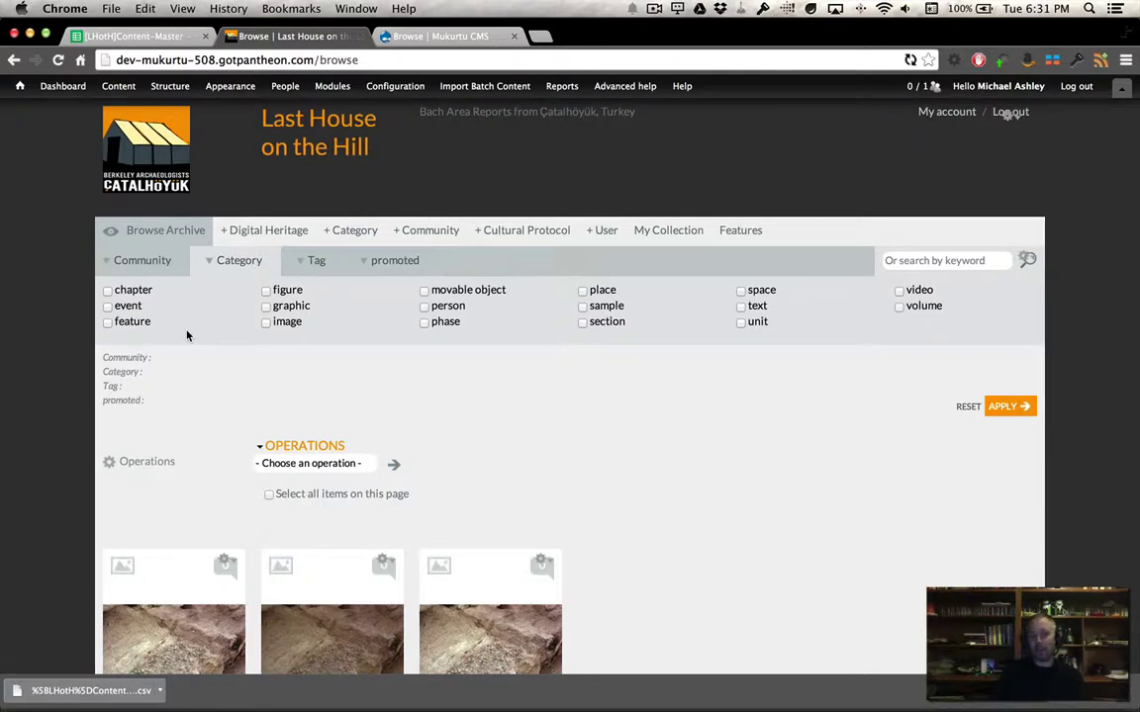
- Compare the dev and live sites' browse pages against the content spreadsheet
{"action": "mouse_move", "coordinate": [144, 82]}
{"action": "left_click", "coordinate": [128, 35]}
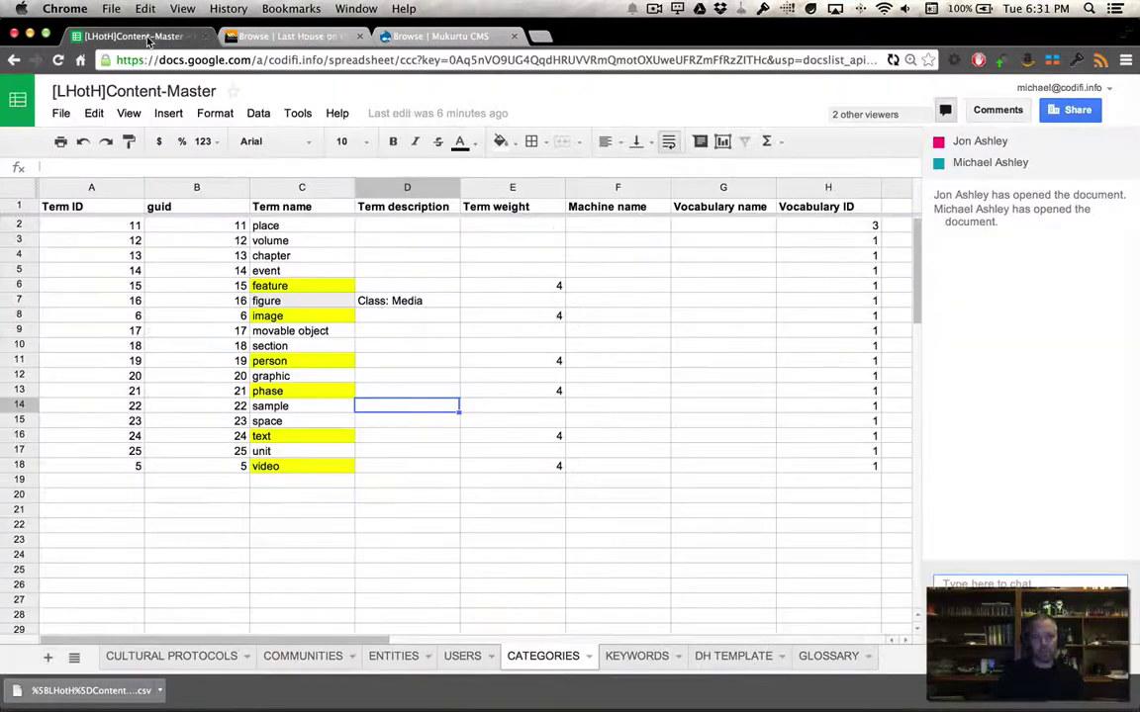
{"action": "left_click", "coordinate": [295, 40]}
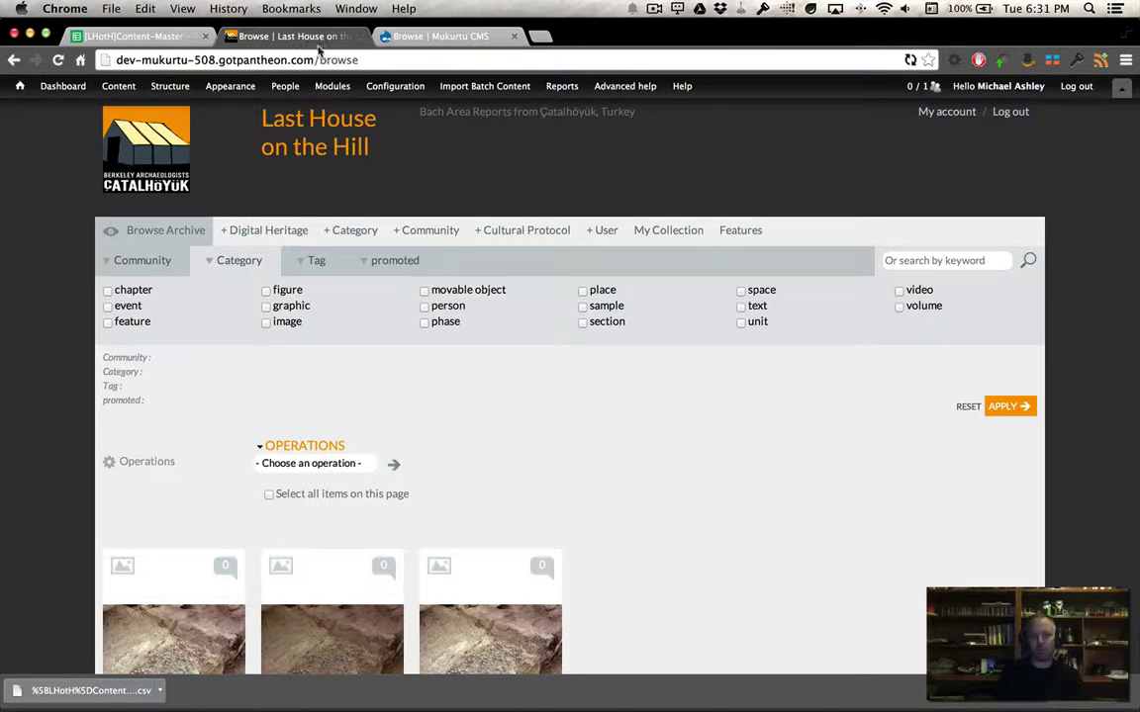
{"action": "left_click", "coordinate": [438, 37]}
{"action": "left_click", "coordinate": [318, 37]}
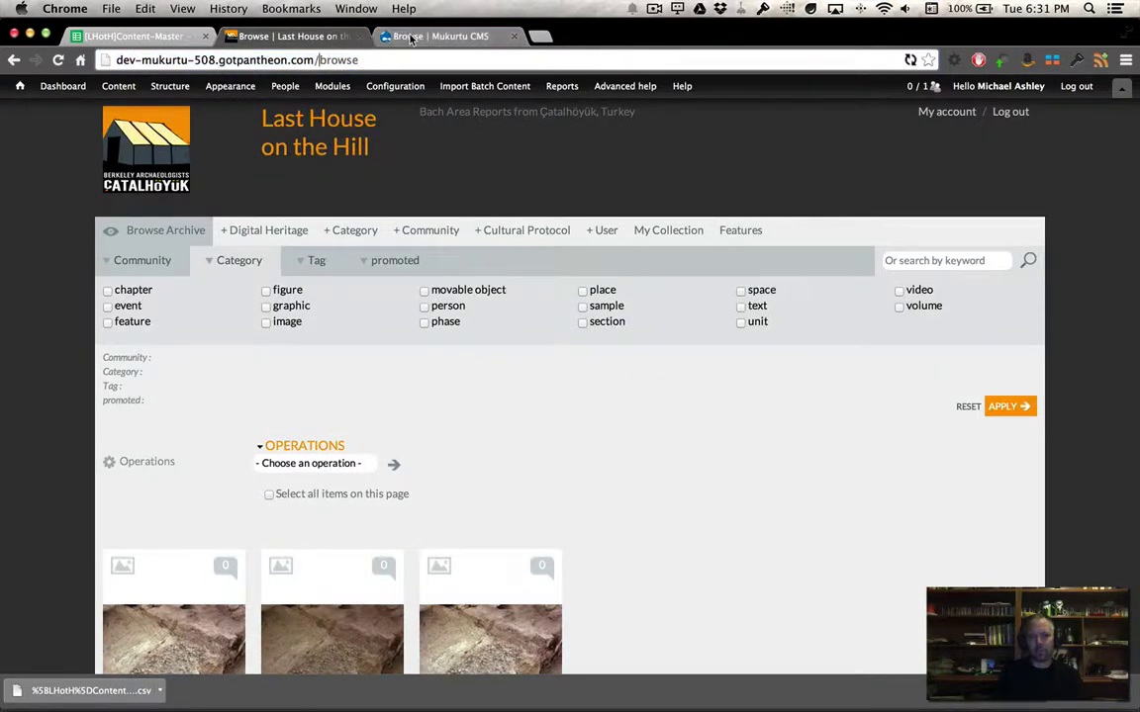
{"action": "key", "text": "ctrl+Tab"}
- Copy the category-export-csv page path from the live site's address bar
{"action": "left_click_drag", "start_coordinate": [320, 60], "coordinate": [319, 83]}
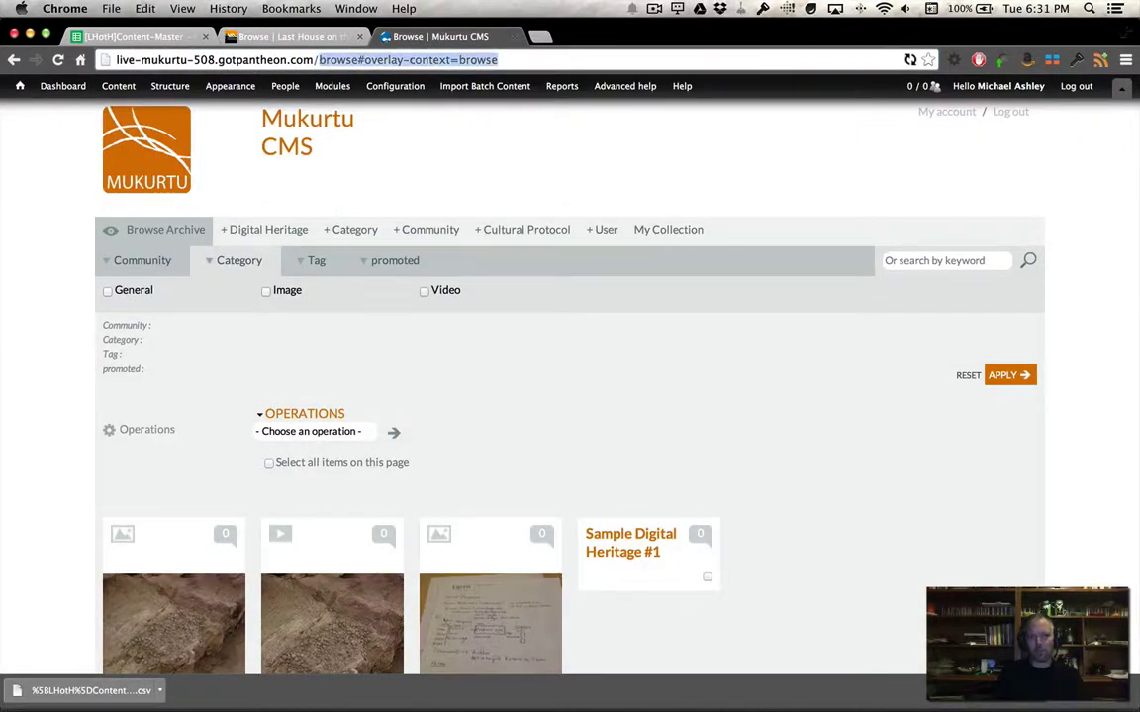
{"action": "type", "text": "c"}
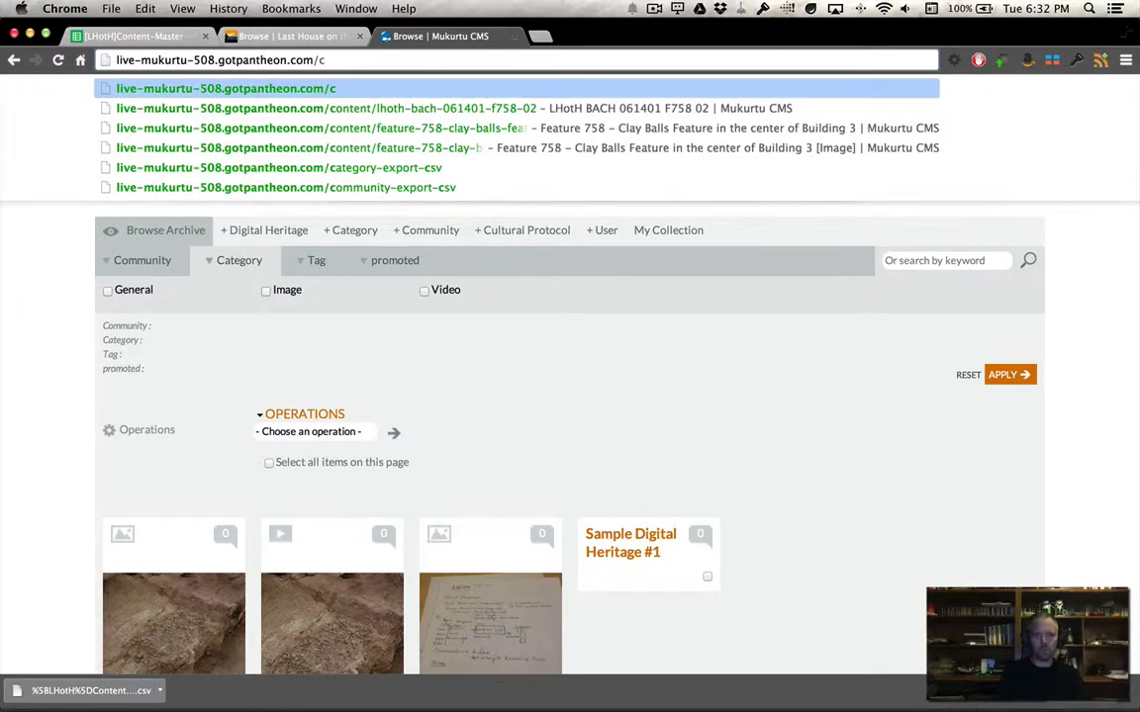
{"action": "key", "text": "Down"}
{"action": "key", "text": "Down"}
{"action": "key", "text": "Down"}
{"action": "key", "text": "Down"}
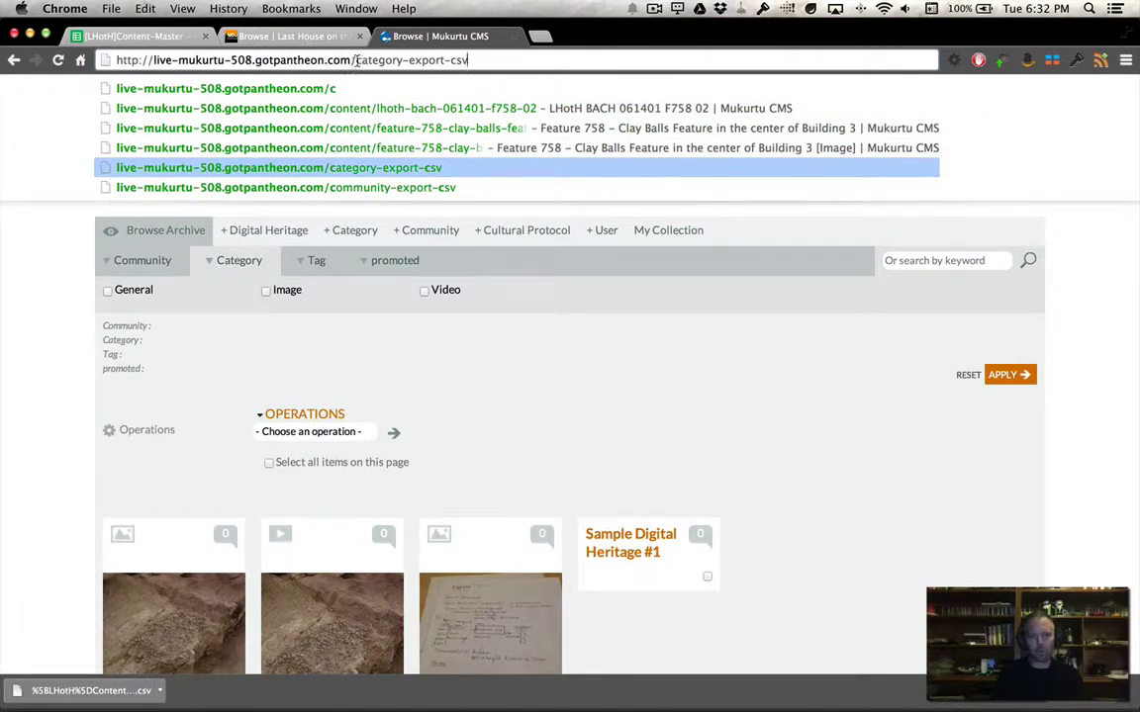
{"action": "left_click_drag", "start_coordinate": [355, 59], "coordinate": [357, 83]}
{"action": "key", "text": "super+c"}
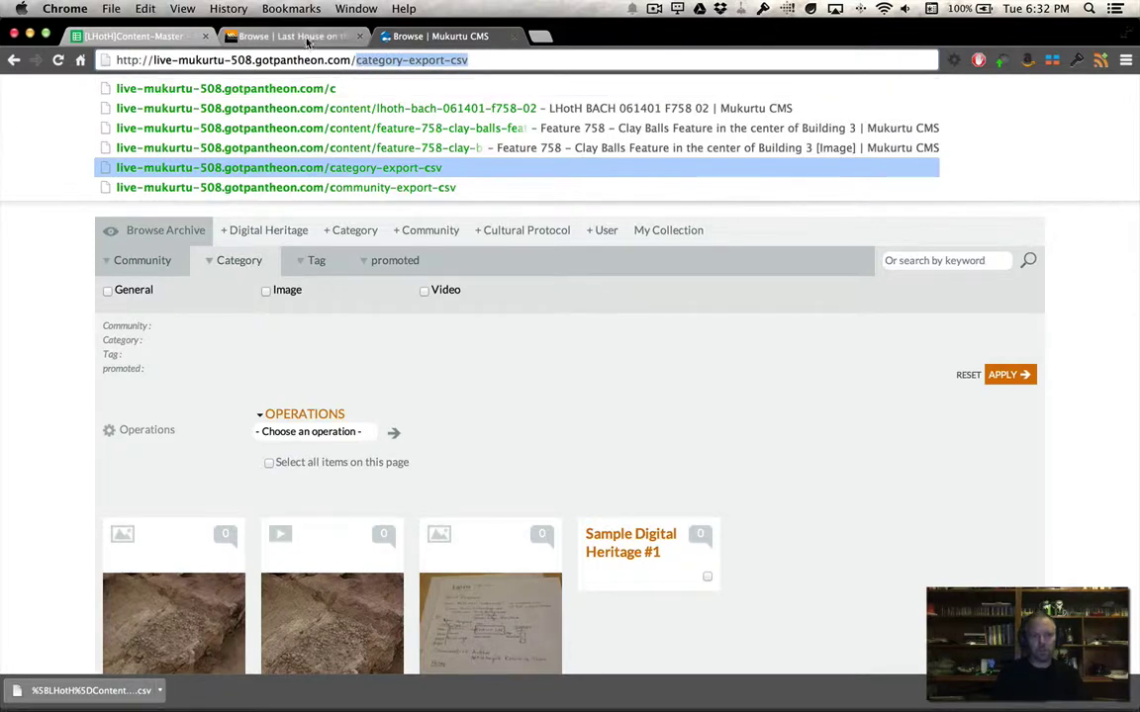
{"action": "left_click", "coordinate": [302, 36]}
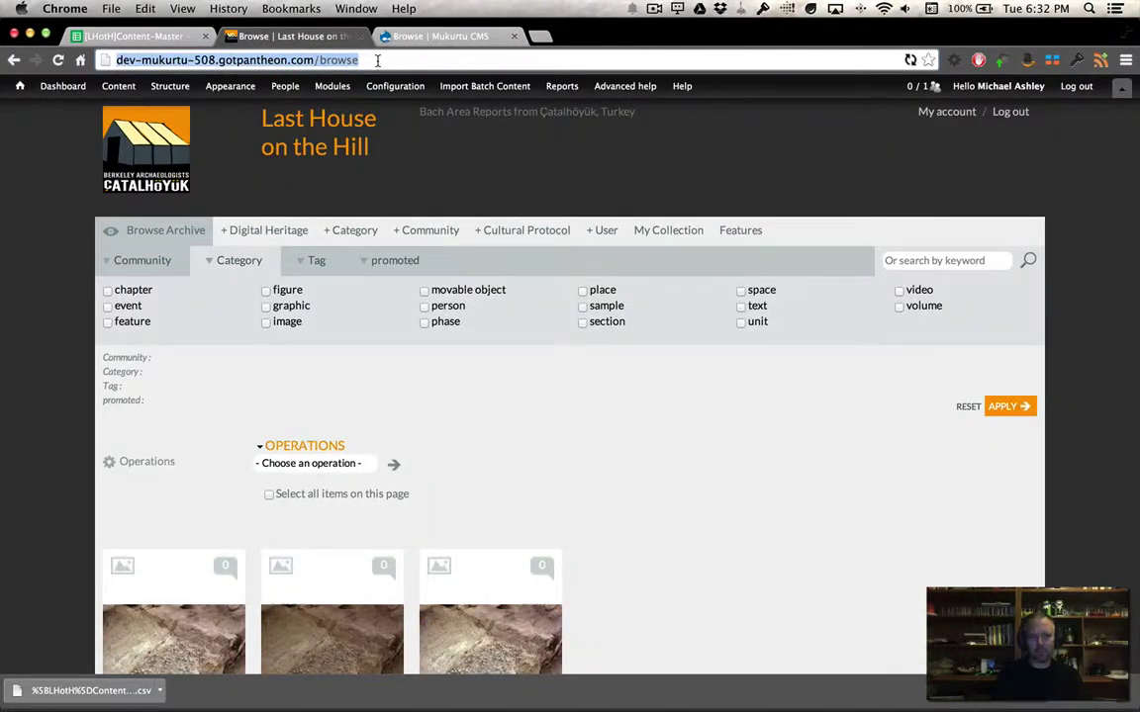
- Load the category-export-csv page on Last House on the Hill and save category-export-csv (2).csv
{"action": "double_click", "coordinate": [339, 59]}
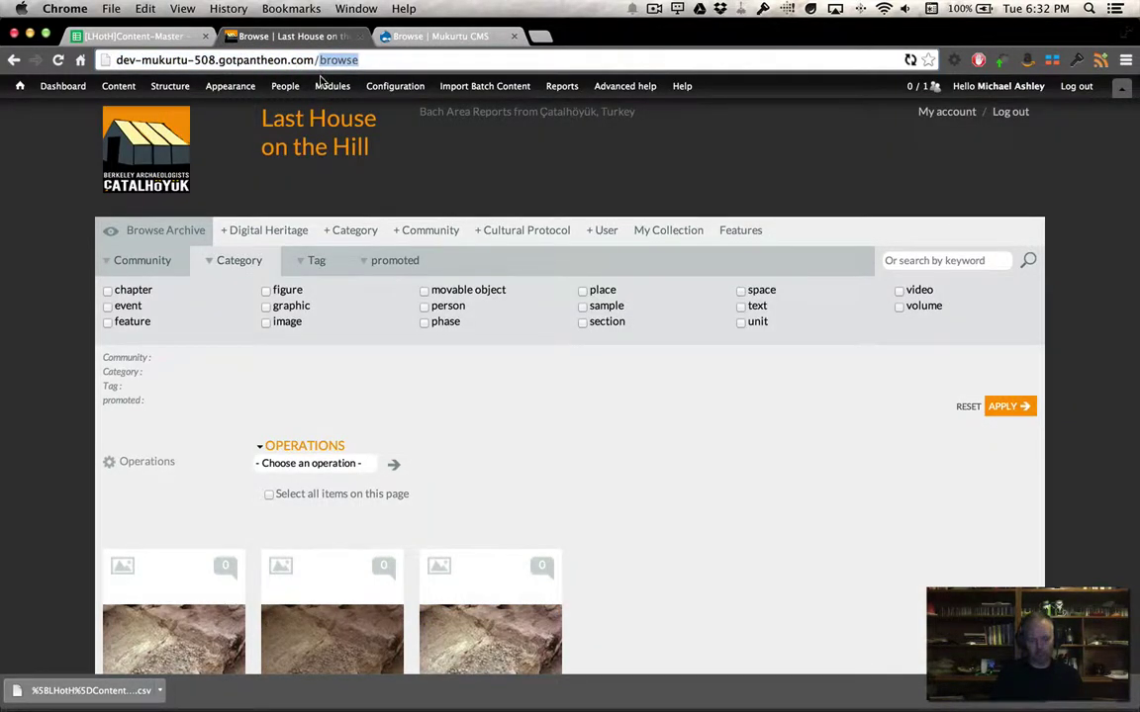
{"action": "key", "text": "super+v"}
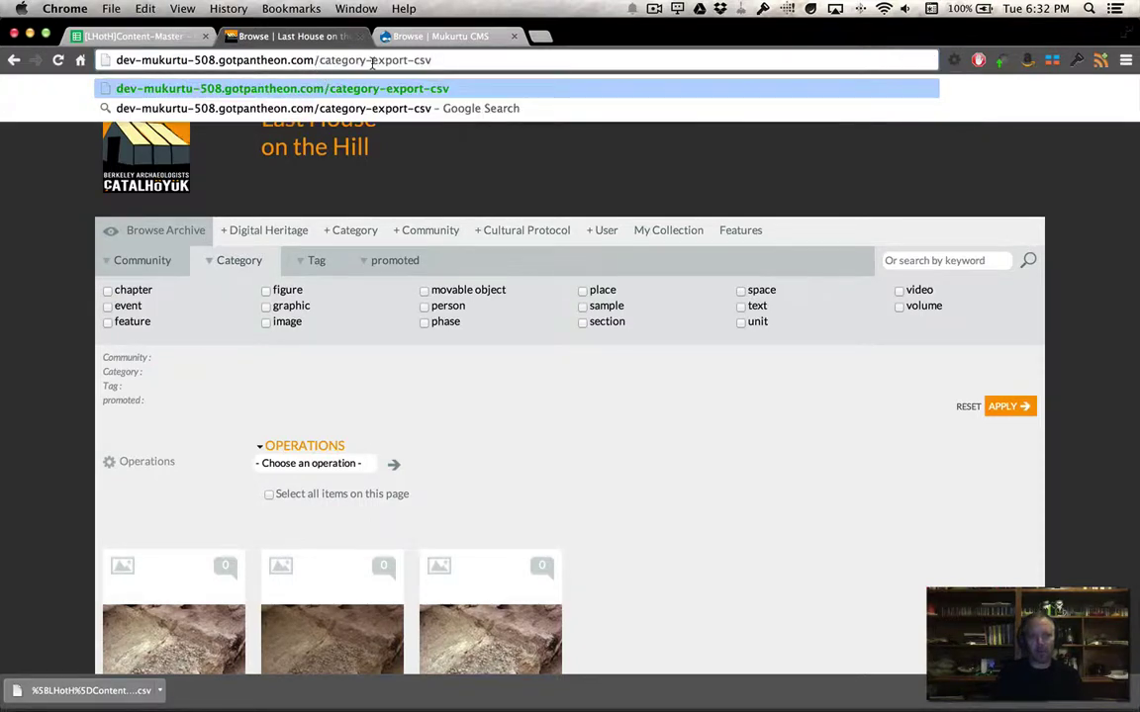
{"action": "key", "text": "Return"}
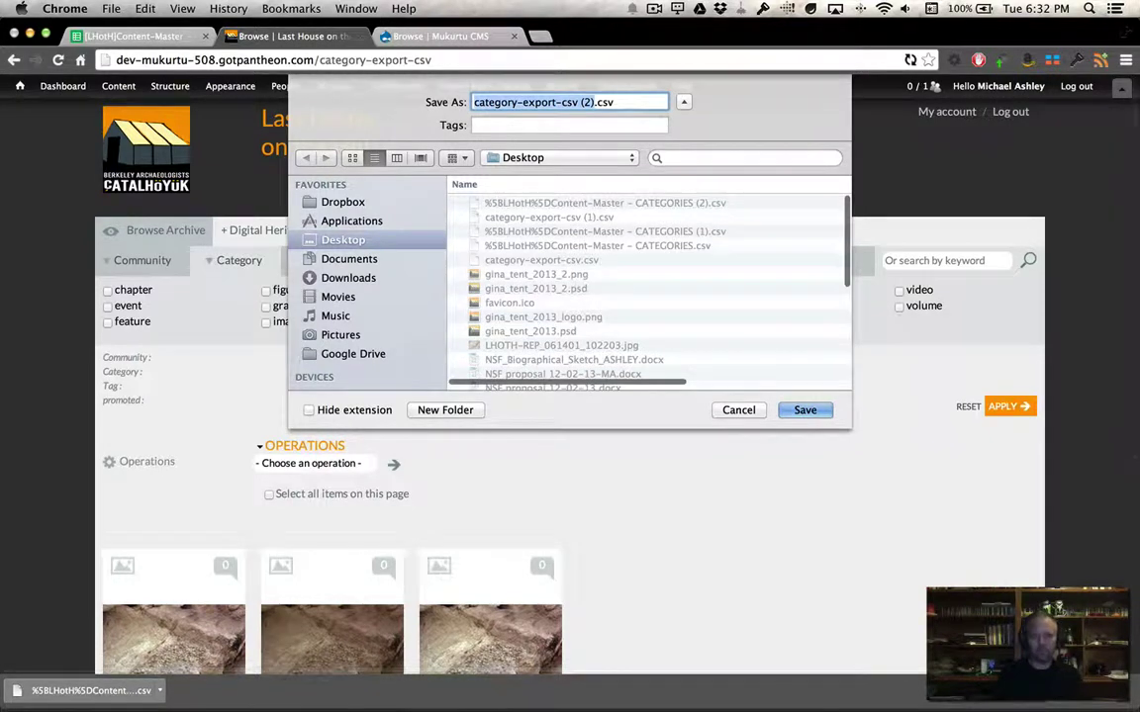
{"action": "key", "text": "Return"}
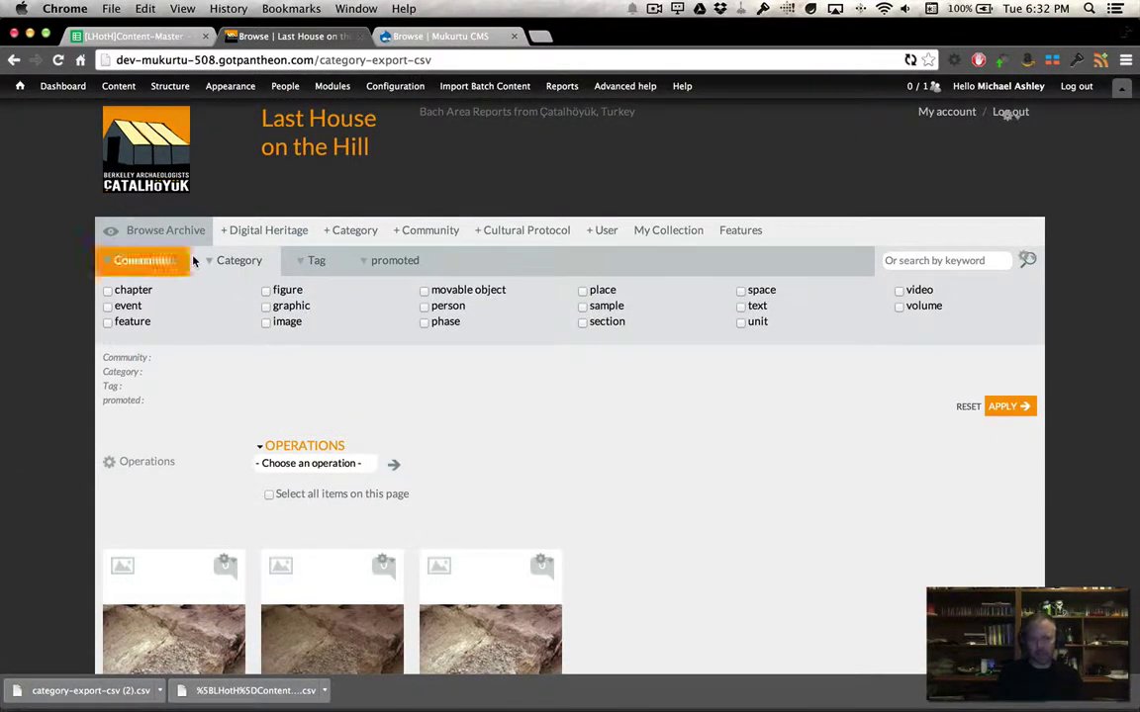
- Import category-export-csv (2).csv through the live site's Import Many Categories page, creating 15 terms
{"action": "mouse_move", "coordinate": [406, 77]}
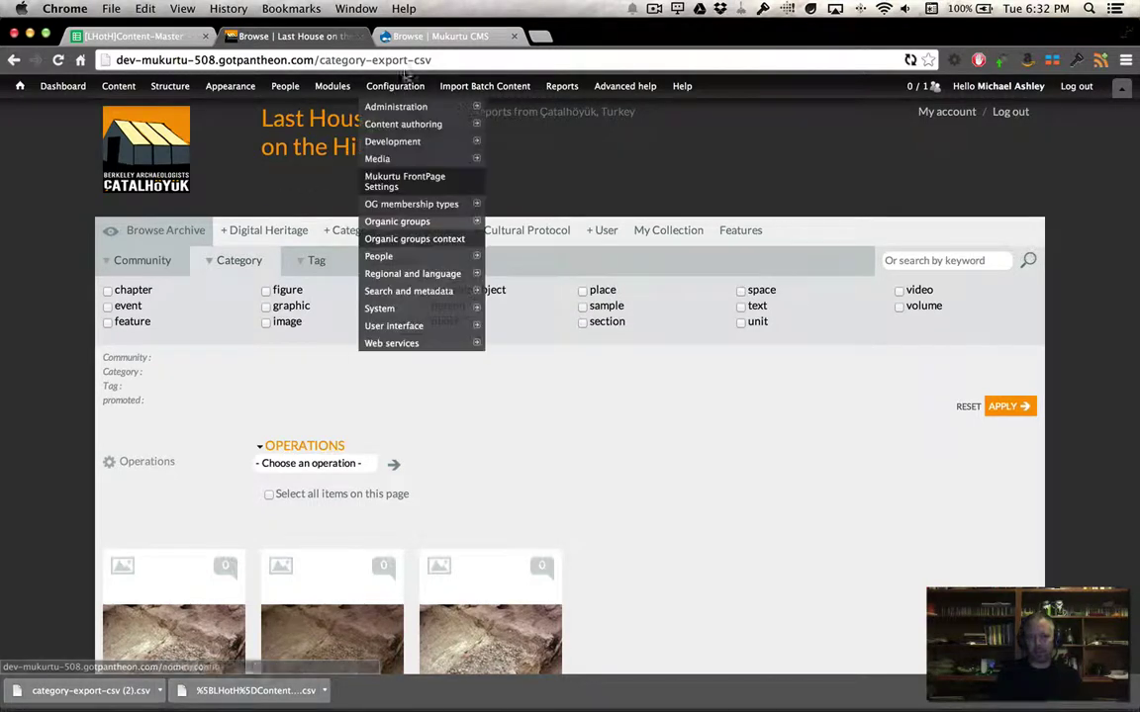
{"action": "left_click", "coordinate": [445, 36]}
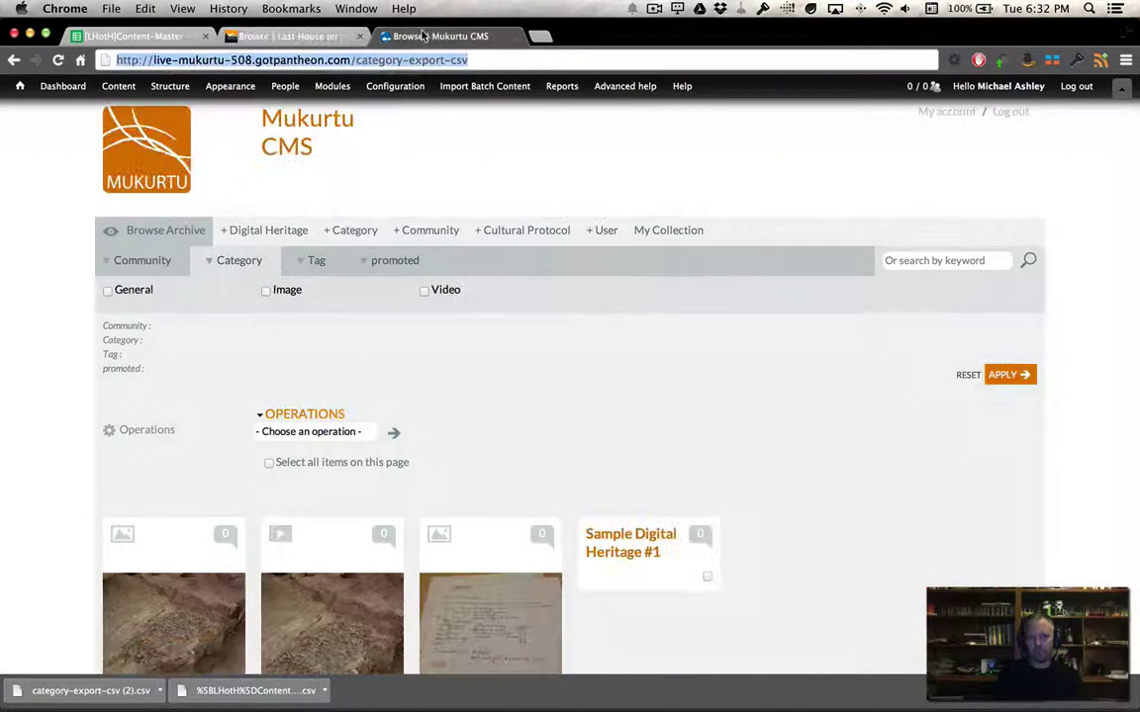
{"action": "left_click", "coordinate": [77, 86]}
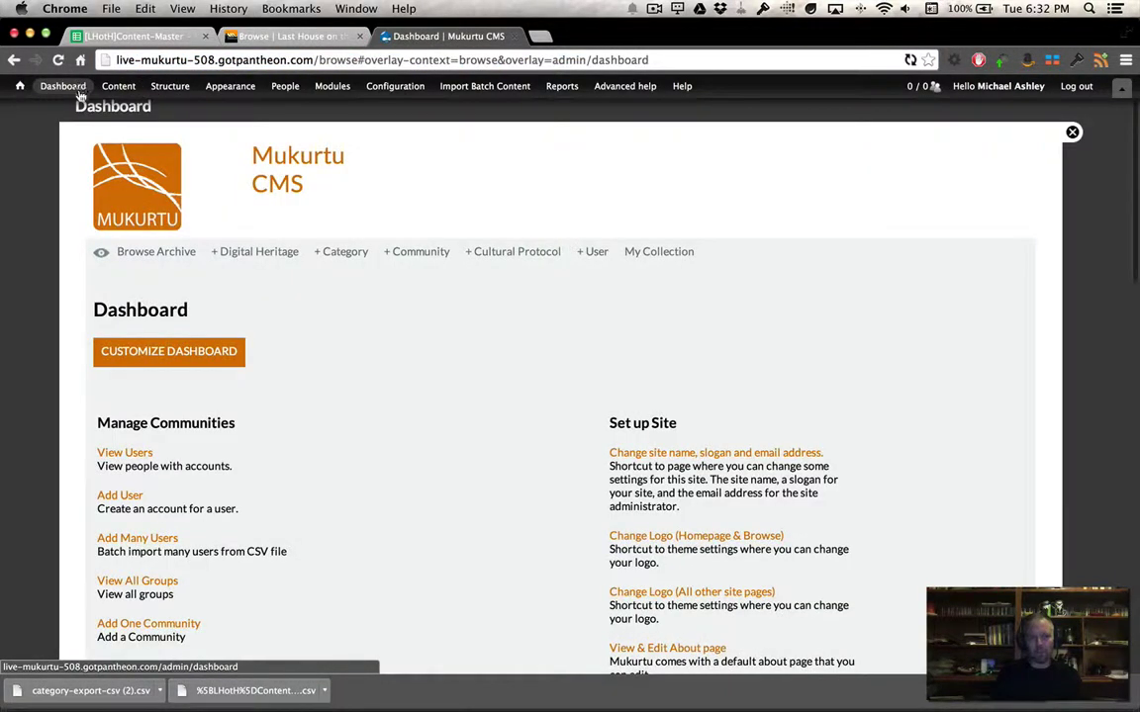
{"action": "scroll", "coordinate": [111, 441], "scroll_direction": "down", "scroll_amount": 10}
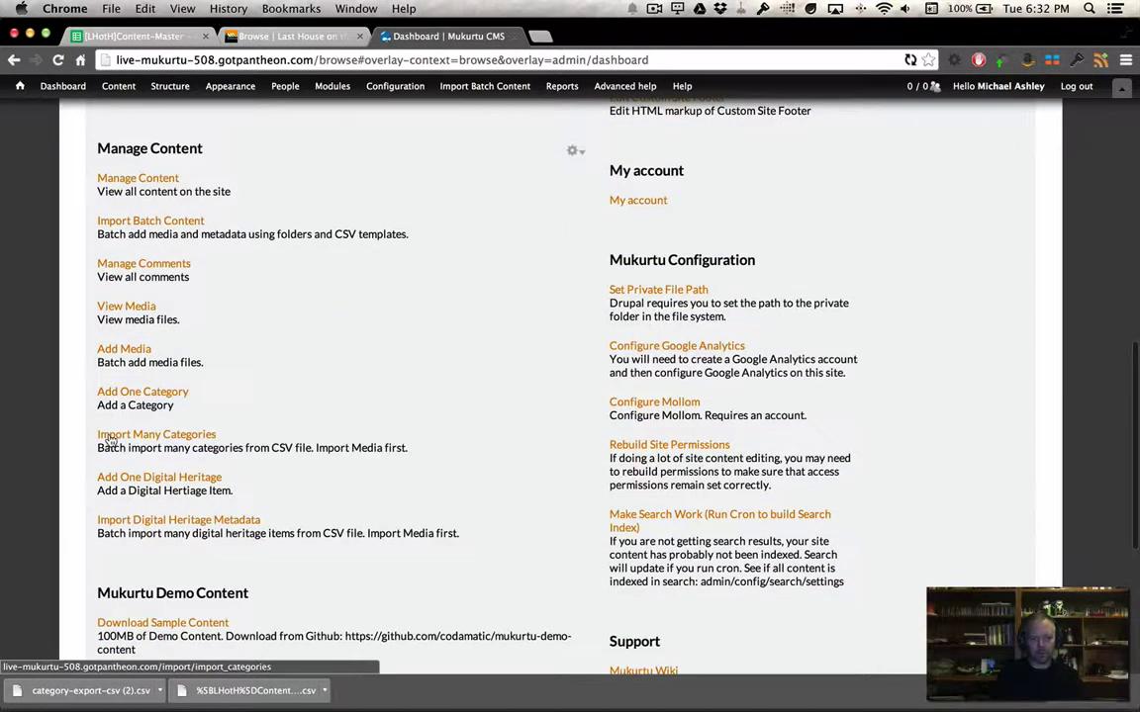
{"action": "scroll", "coordinate": [111, 441], "scroll_direction": "down", "scroll_amount": 7}
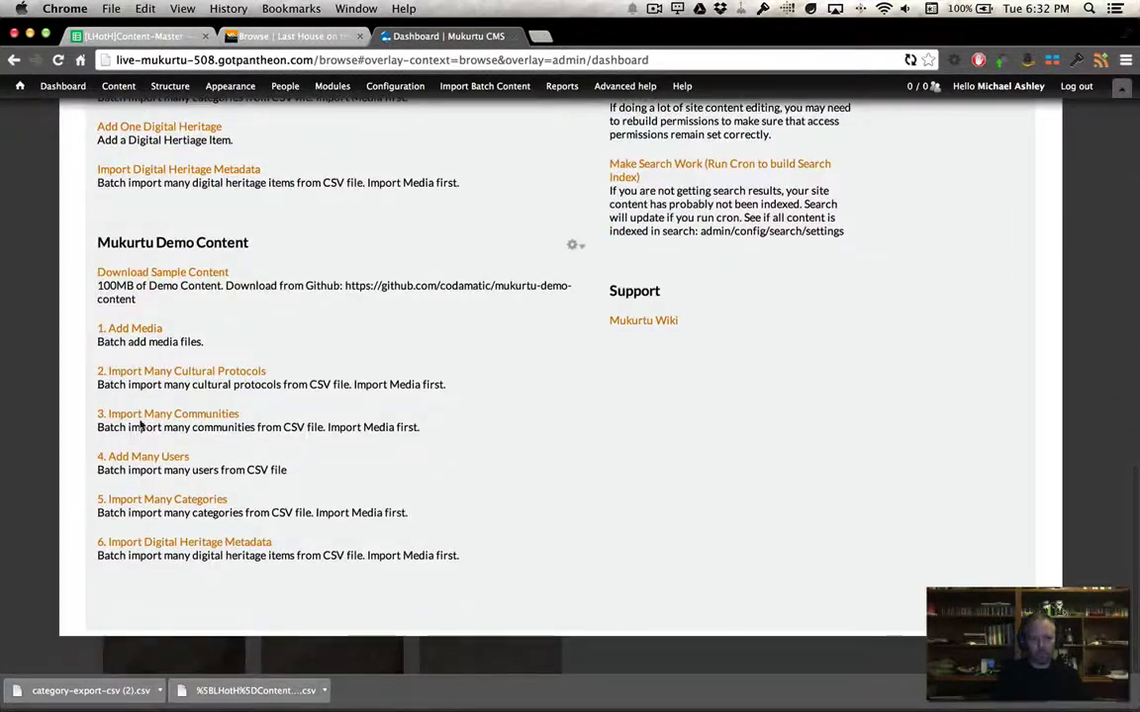
{"action": "left_click", "coordinate": [153, 503]}
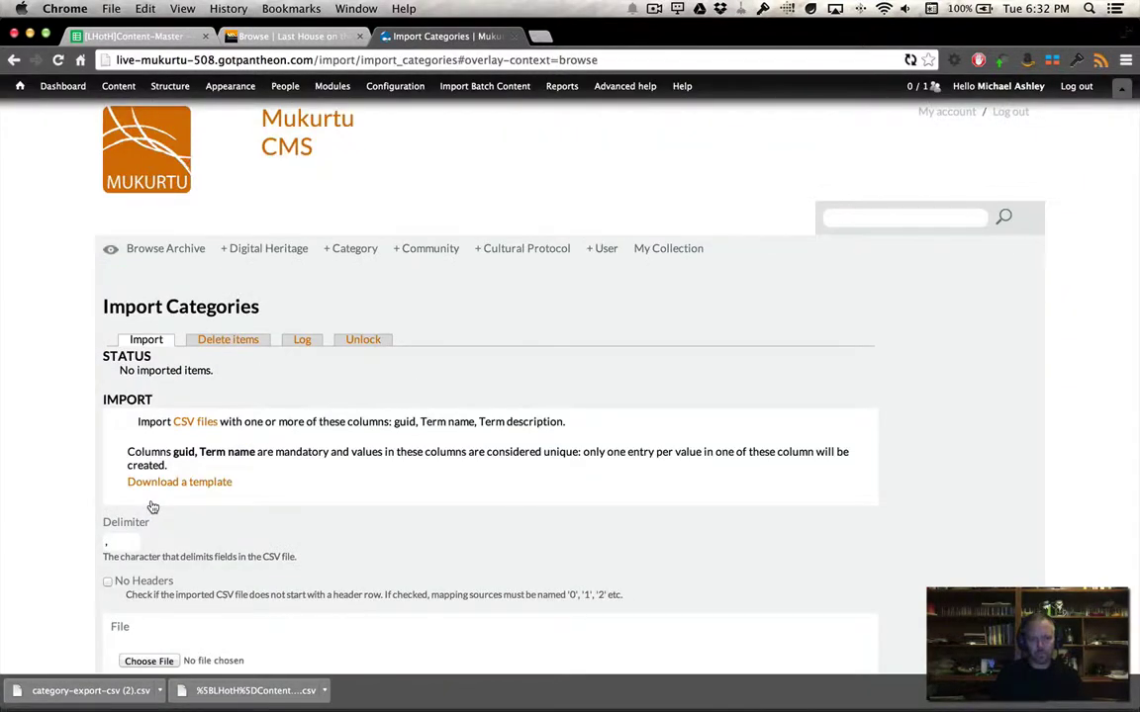
{"action": "scroll", "coordinate": [153, 508], "scroll_direction": "down", "scroll_amount": 3}
{"action": "left_click", "coordinate": [149, 514]}
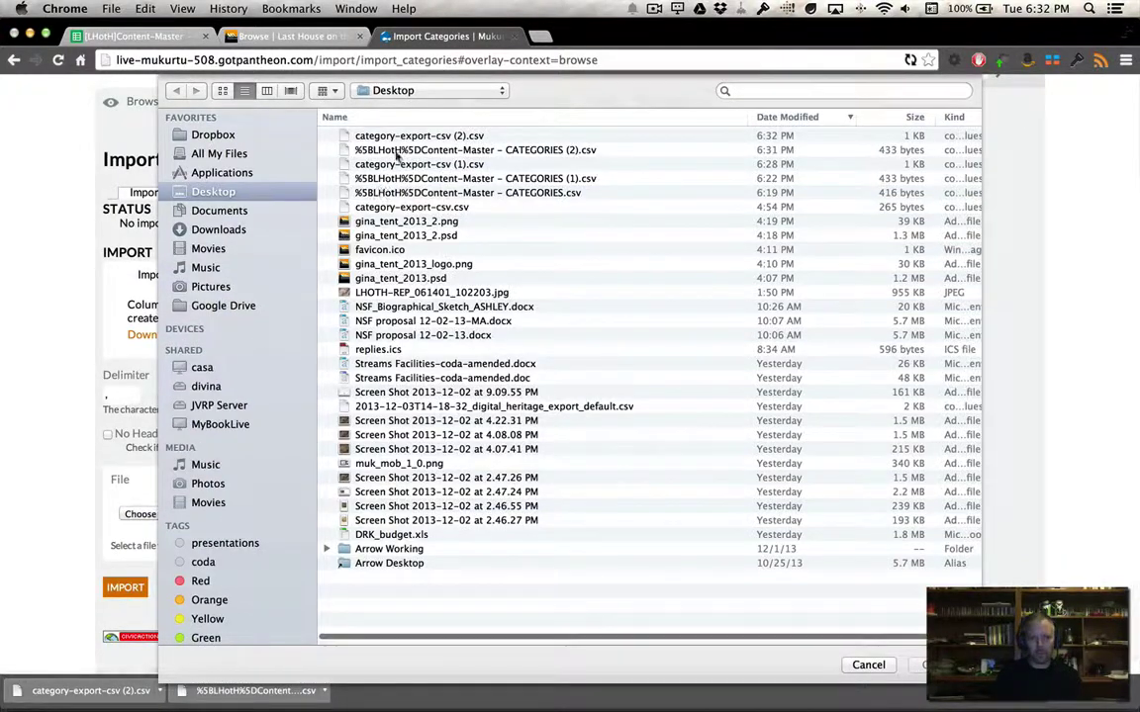
{"action": "left_click", "coordinate": [406, 137]}
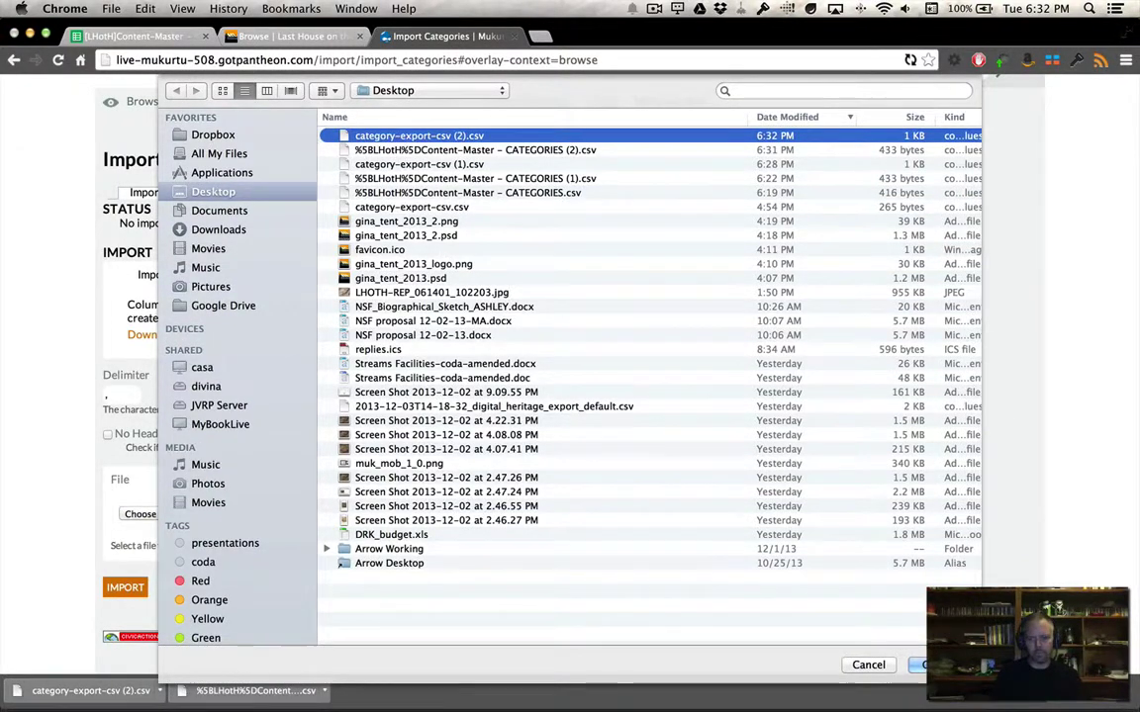
{"action": "key", "text": "Return"}
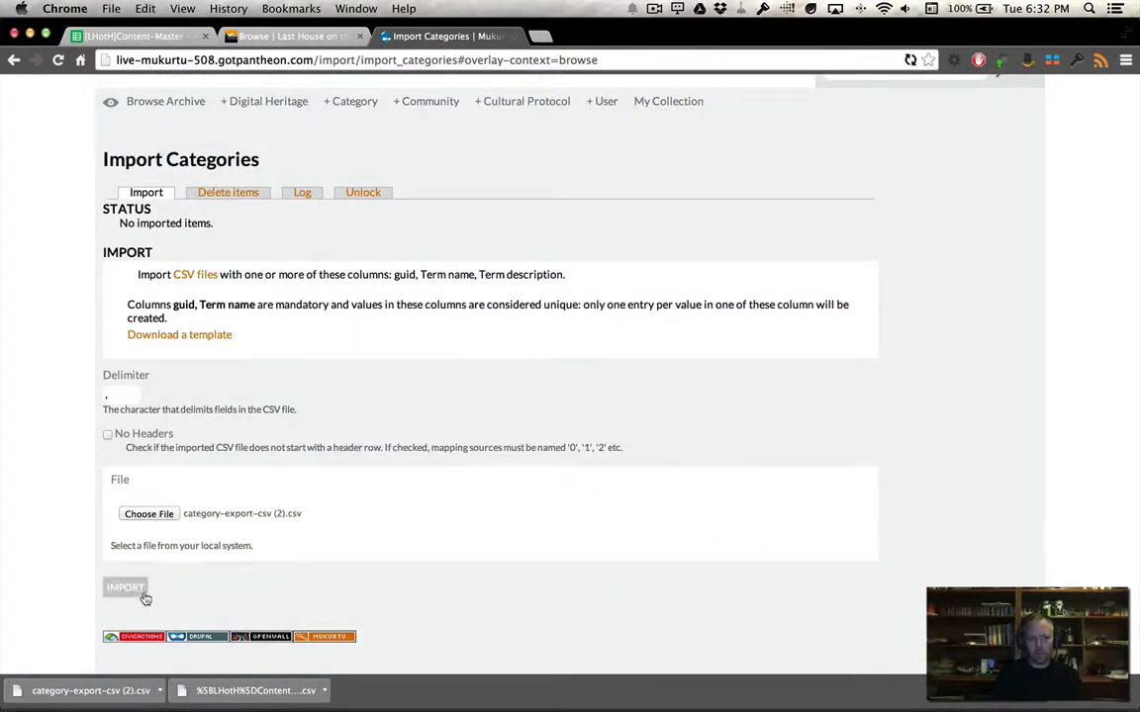
{"action": "left_click", "coordinate": [130, 590]}
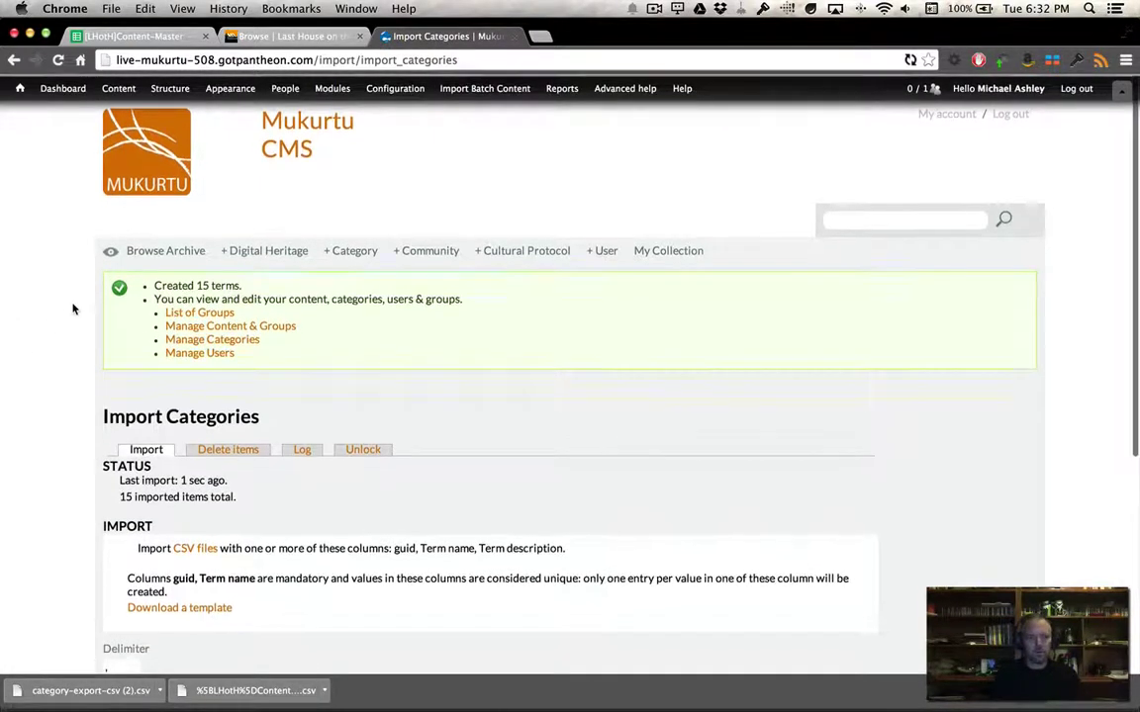
- Show the live browse archive's category filter with imported terms like chapter, figure and volume
{"action": "left_click", "coordinate": [167, 253]}
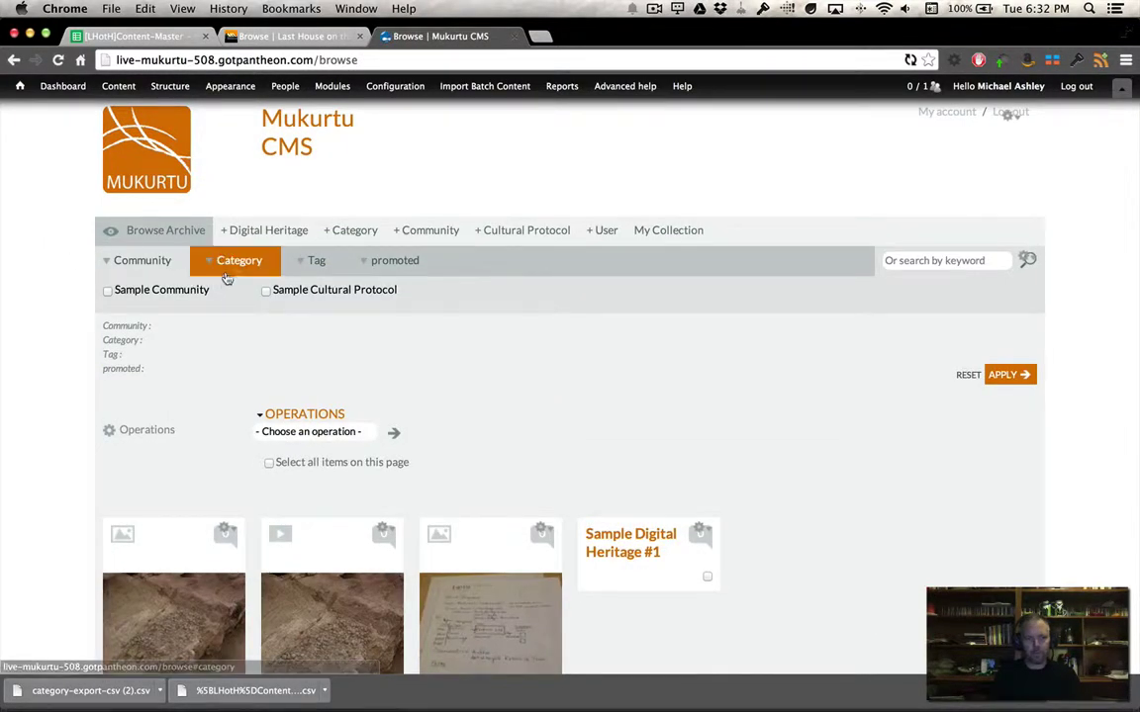
{"action": "left_click", "coordinate": [235, 260]}
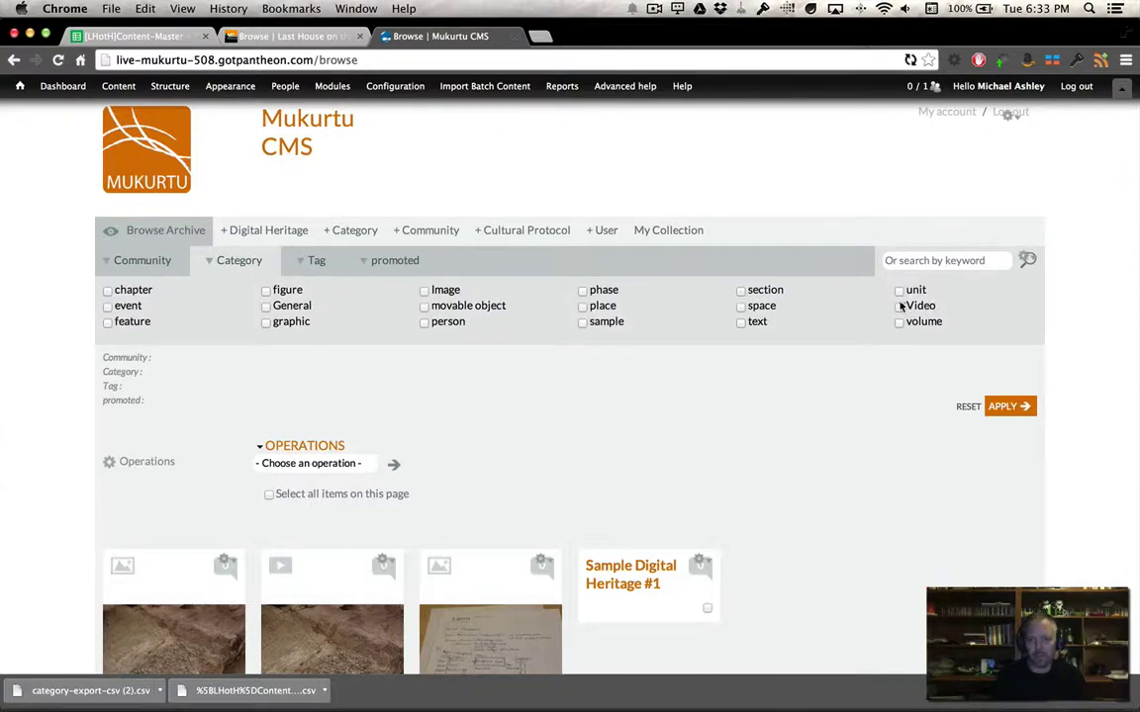
- Load admin/structure/taxonomy/category/ by trimming the Add One Category page address
{"action": "left_click", "coordinate": [63, 87]}
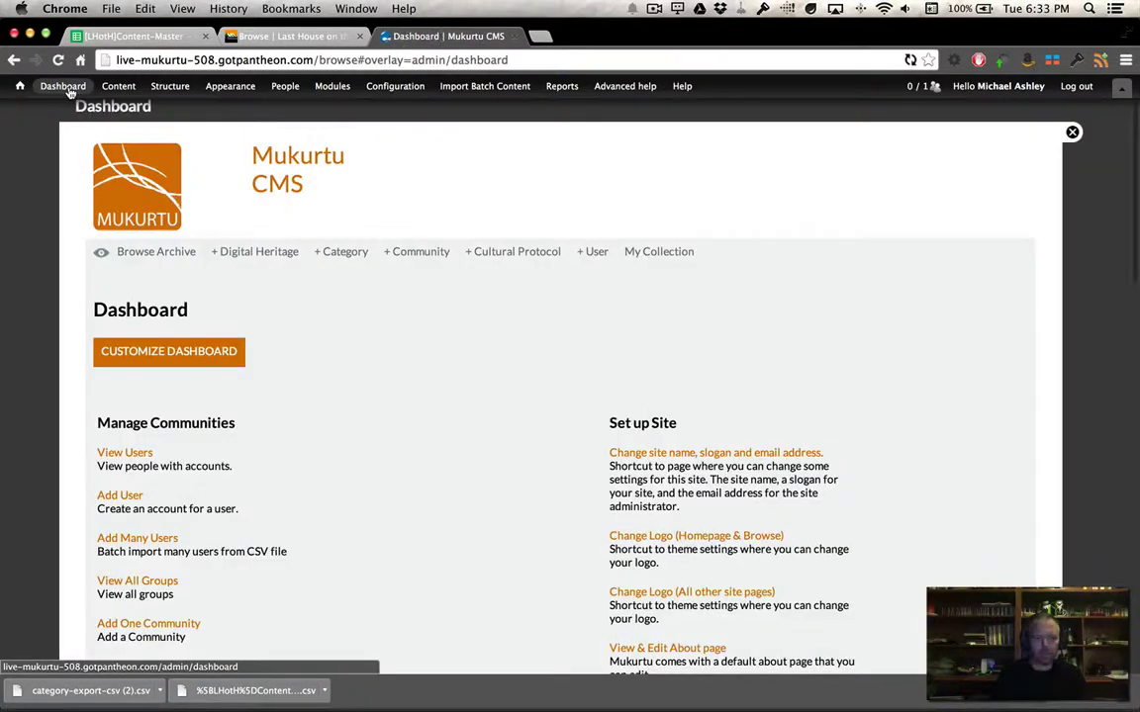
{"action": "scroll", "coordinate": [43, 471], "scroll_direction": "down", "scroll_amount": 10}
{"action": "scroll", "coordinate": [45, 477], "scroll_direction": "down", "scroll_amount": 4}
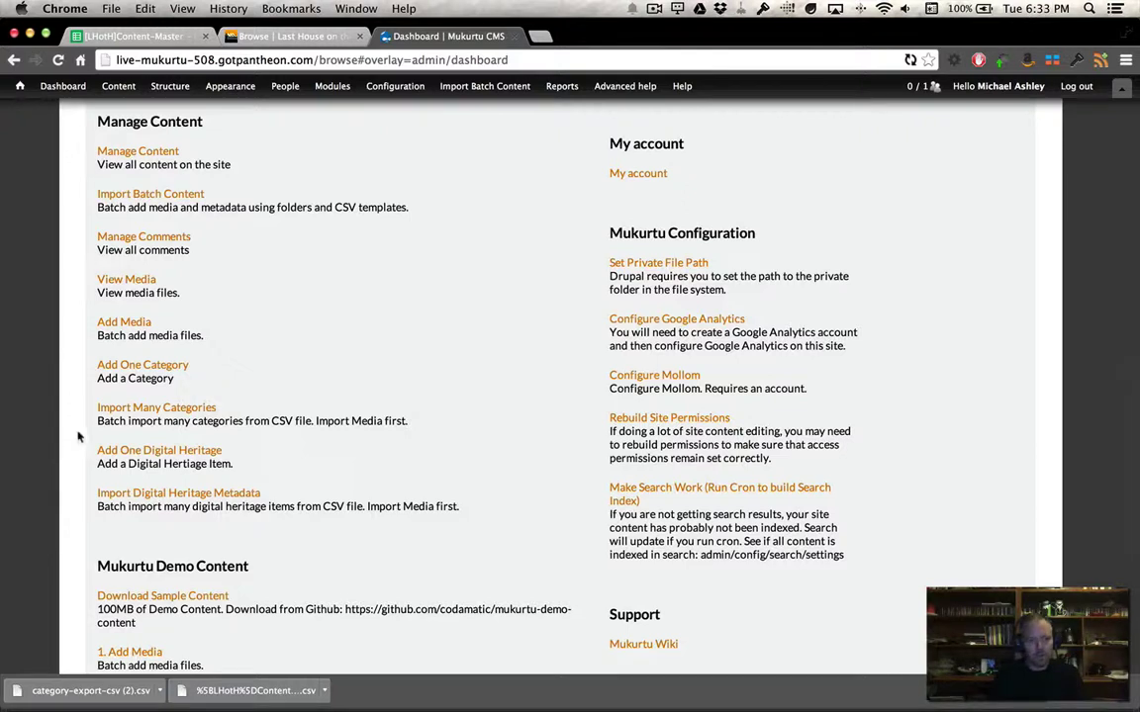
{"action": "left_click", "coordinate": [125, 366]}
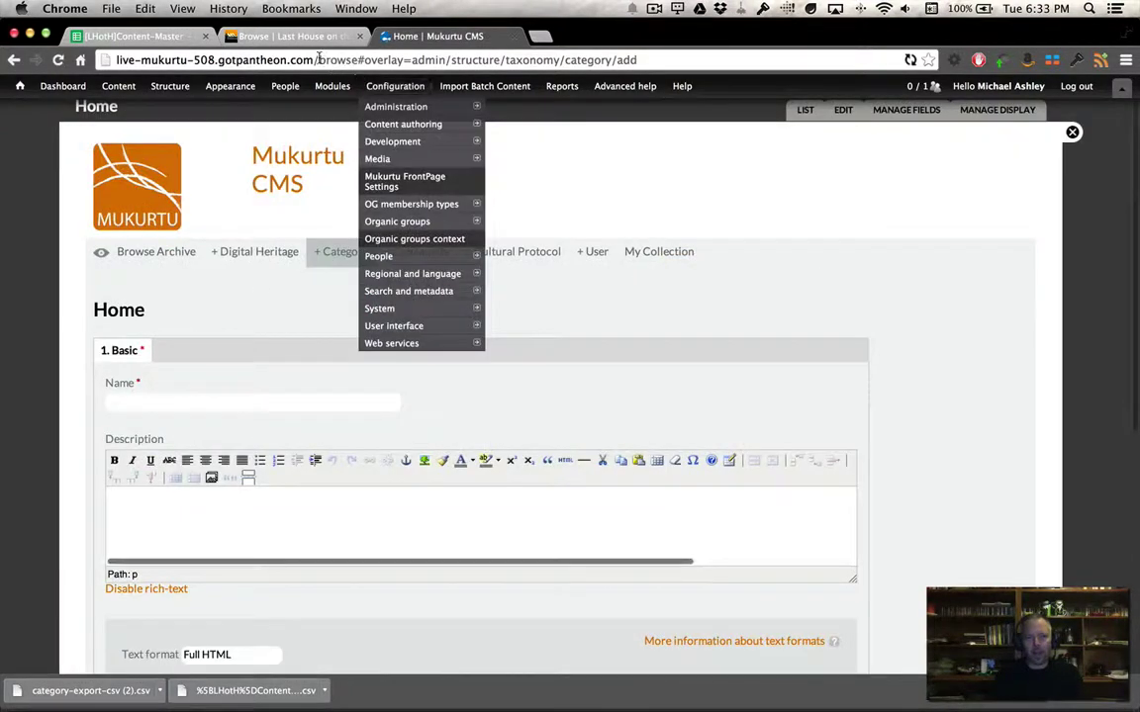
{"action": "left_click_drag", "start_coordinate": [318, 60], "coordinate": [407, 61]}
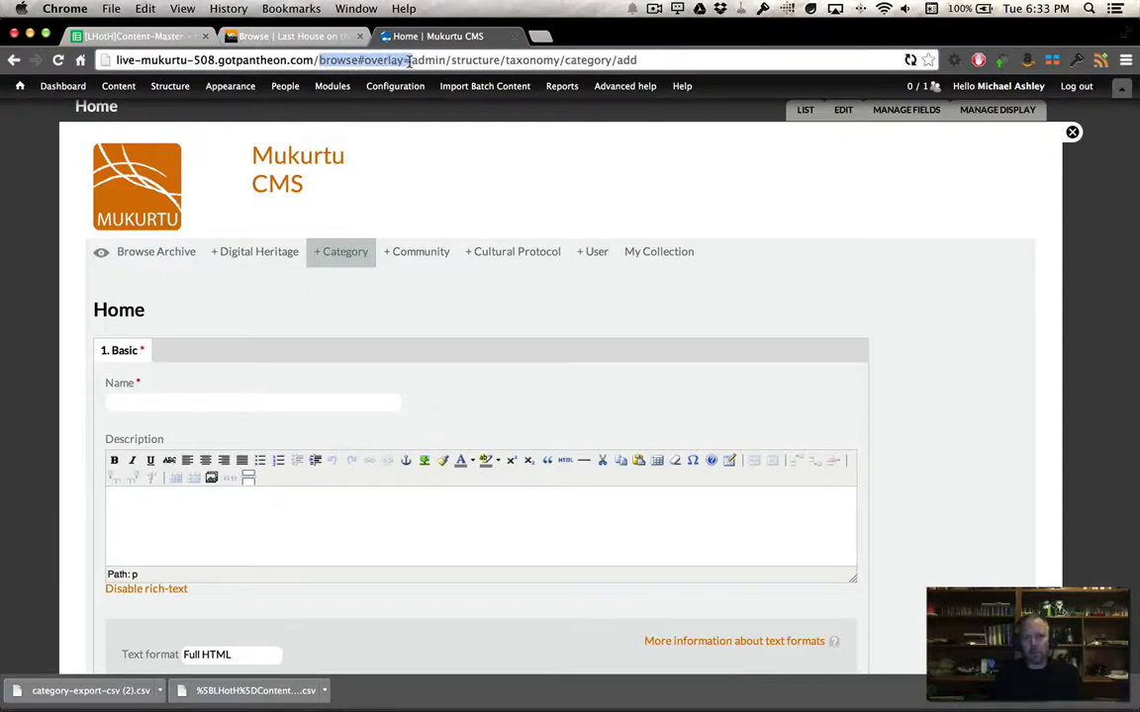
{"action": "key", "text": "BackSpace"}
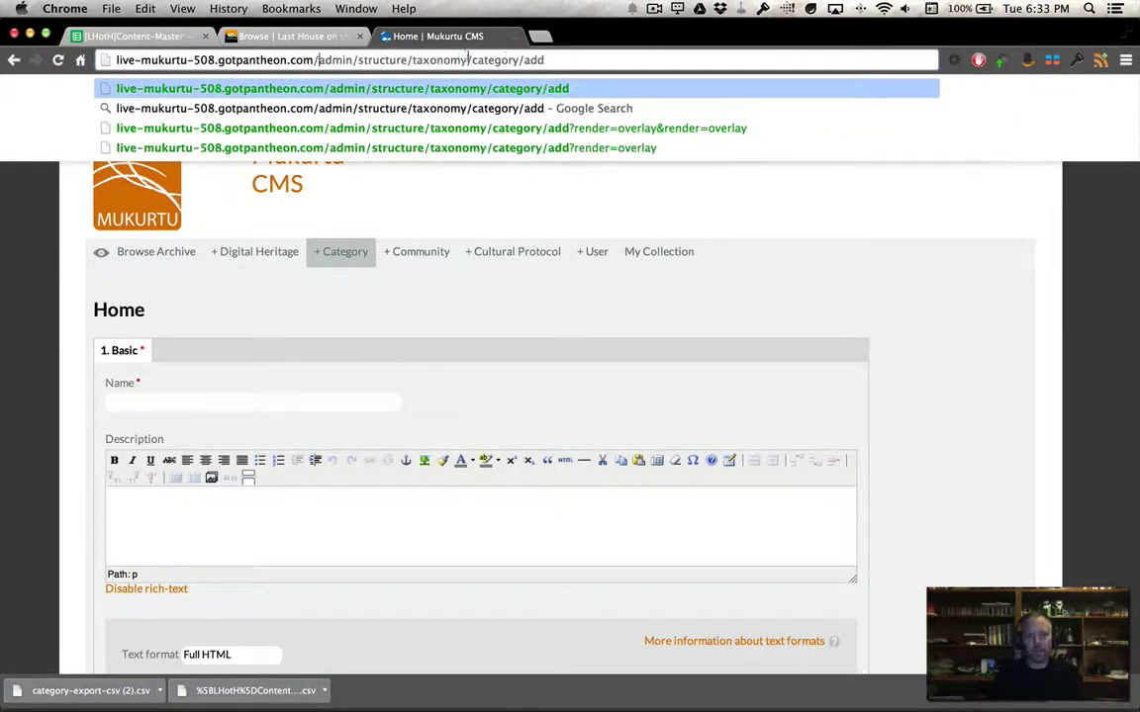
{"action": "double_click", "coordinate": [525, 60]}
{"action": "key", "text": "BackSpace"}
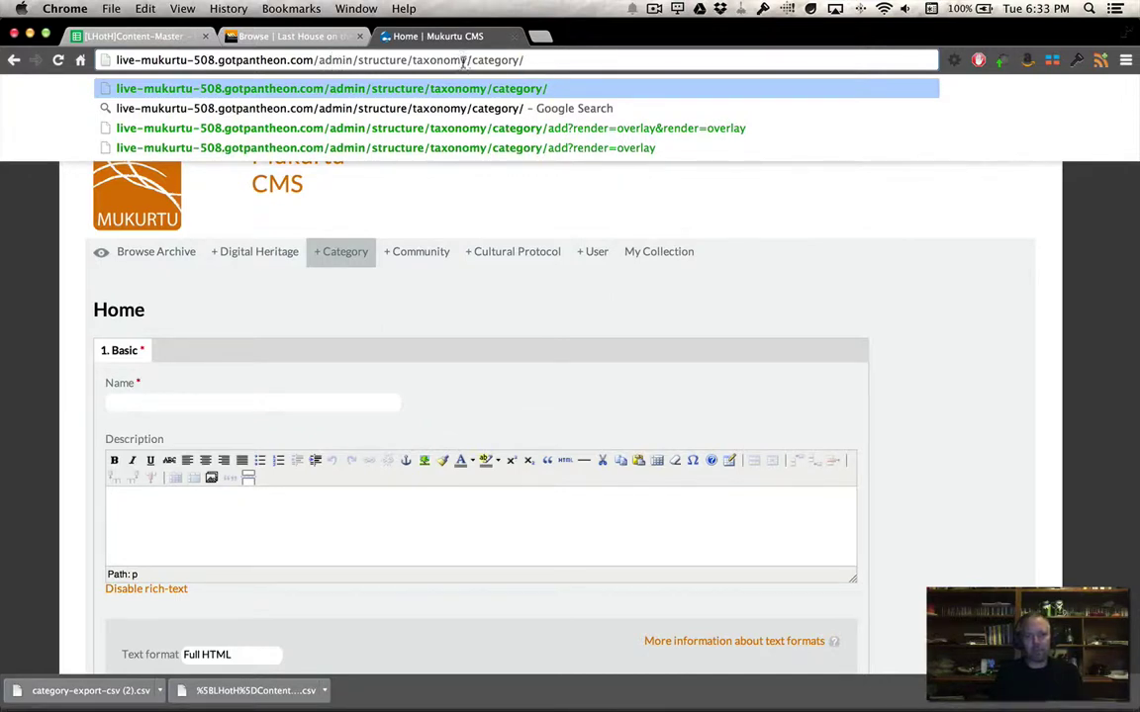
{"action": "key", "text": "Return"}
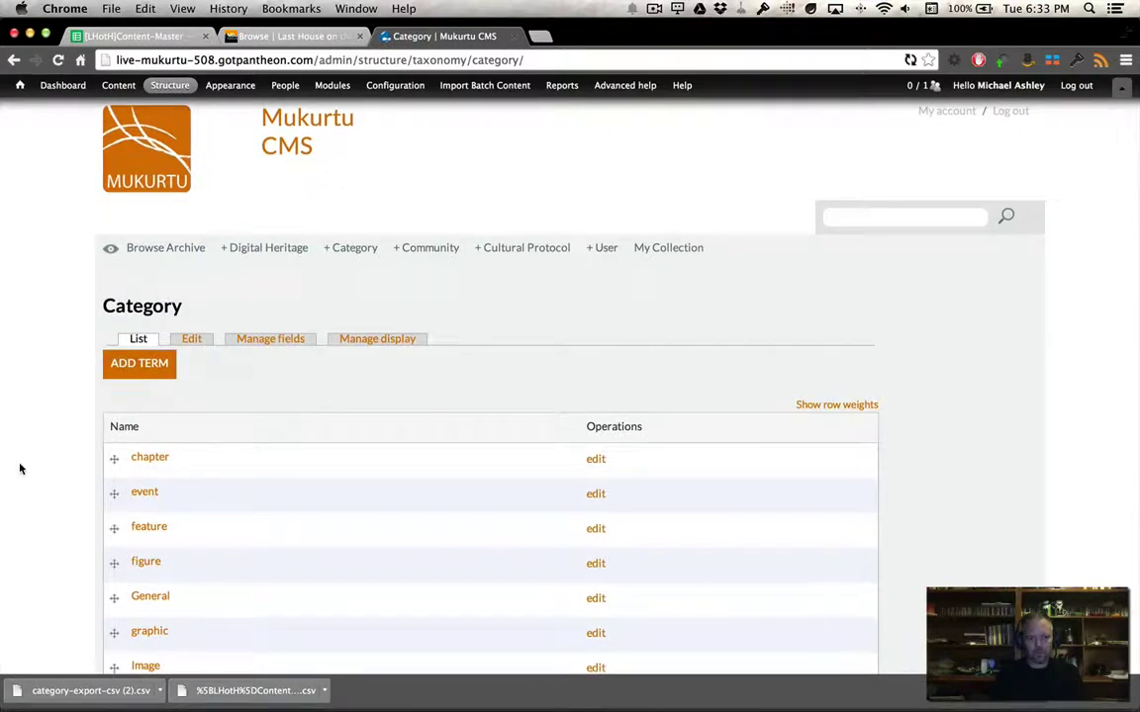
- Delete the General category term
{"action": "scroll", "coordinate": [20, 468], "scroll_direction": "down", "scroll_amount": 4}
{"action": "scroll", "coordinate": [19, 467], "scroll_direction": "down", "scroll_amount": 1}
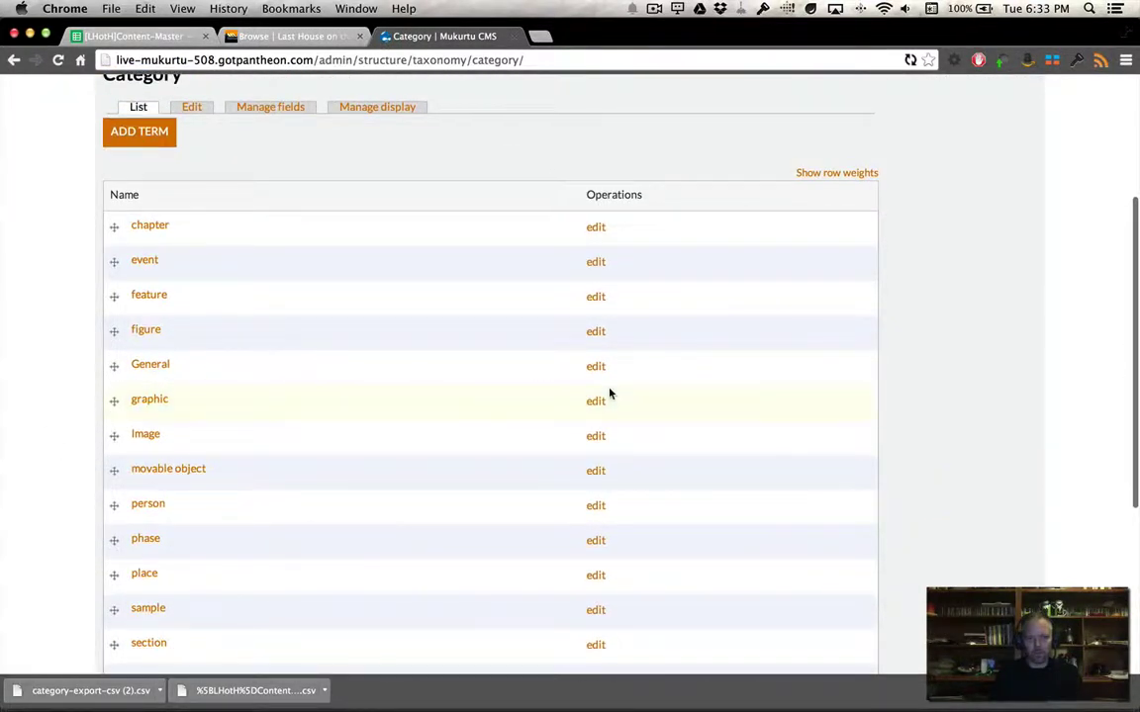
{"action": "left_click", "coordinate": [593, 367]}
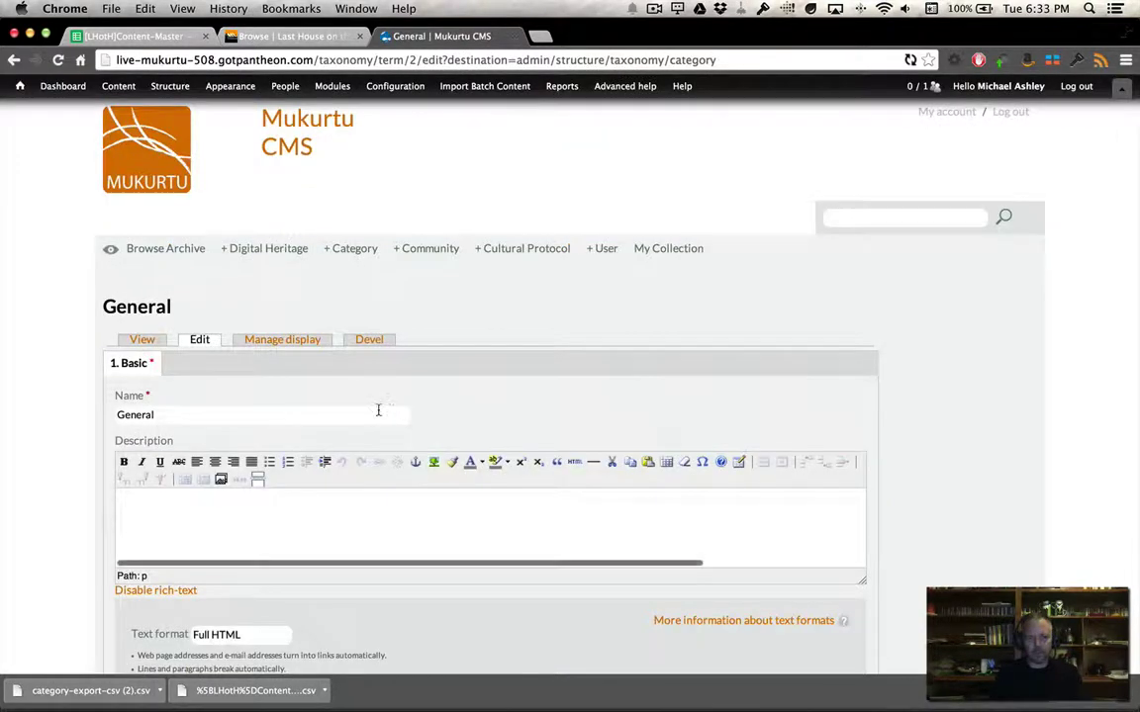
{"action": "scroll", "coordinate": [379, 412], "scroll_direction": "down", "scroll_amount": 5}
{"action": "left_click", "coordinate": [158, 578]}
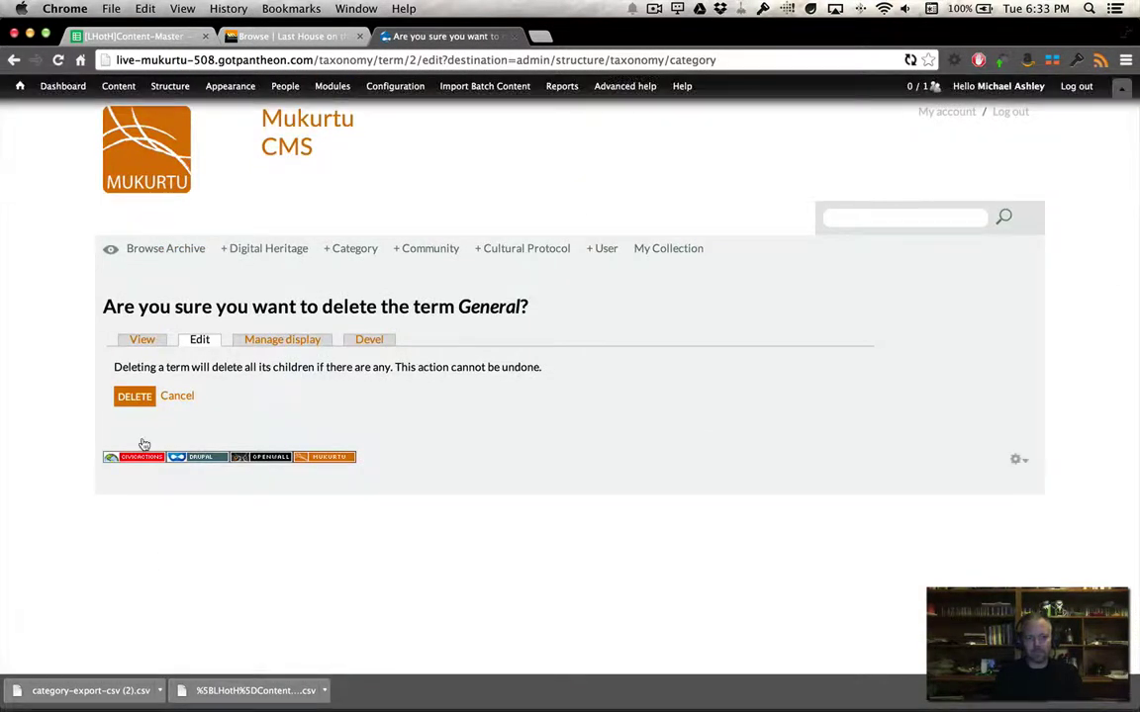
{"action": "left_click", "coordinate": [136, 397]}
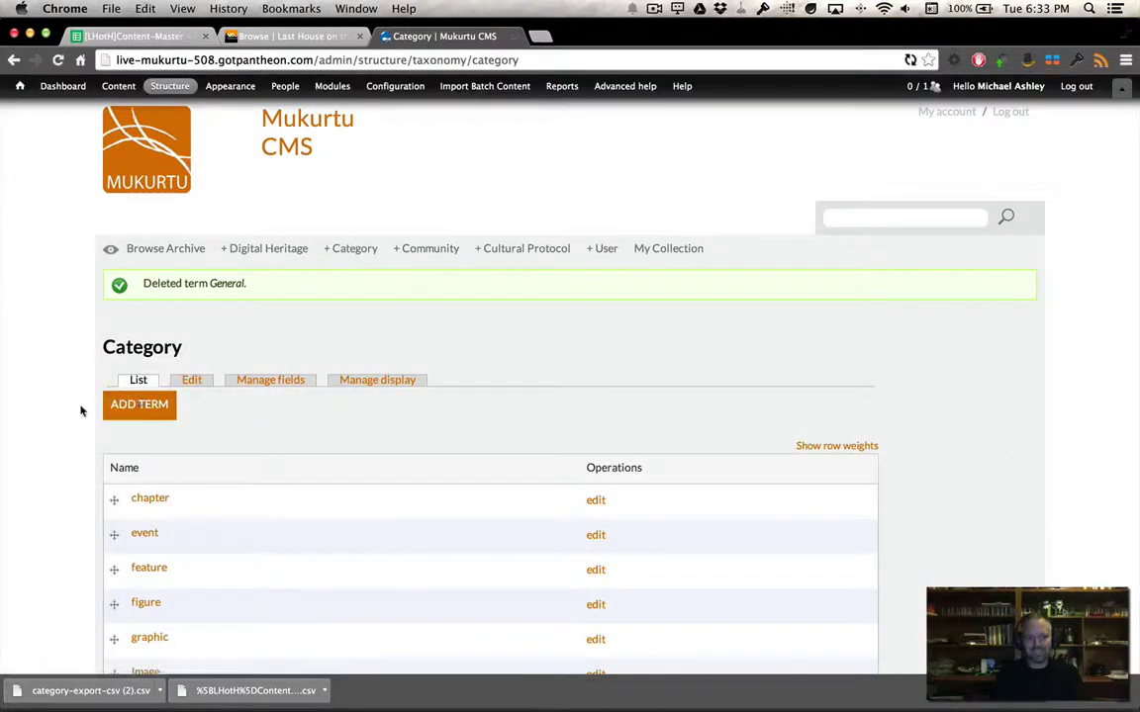
- Rename the Video category term to lowercase 'video' and save it
{"action": "scroll", "coordinate": [81, 409], "scroll_direction": "down", "scroll_amount": 8}
{"action": "scroll", "coordinate": [81, 408], "scroll_direction": "down", "scroll_amount": 3}
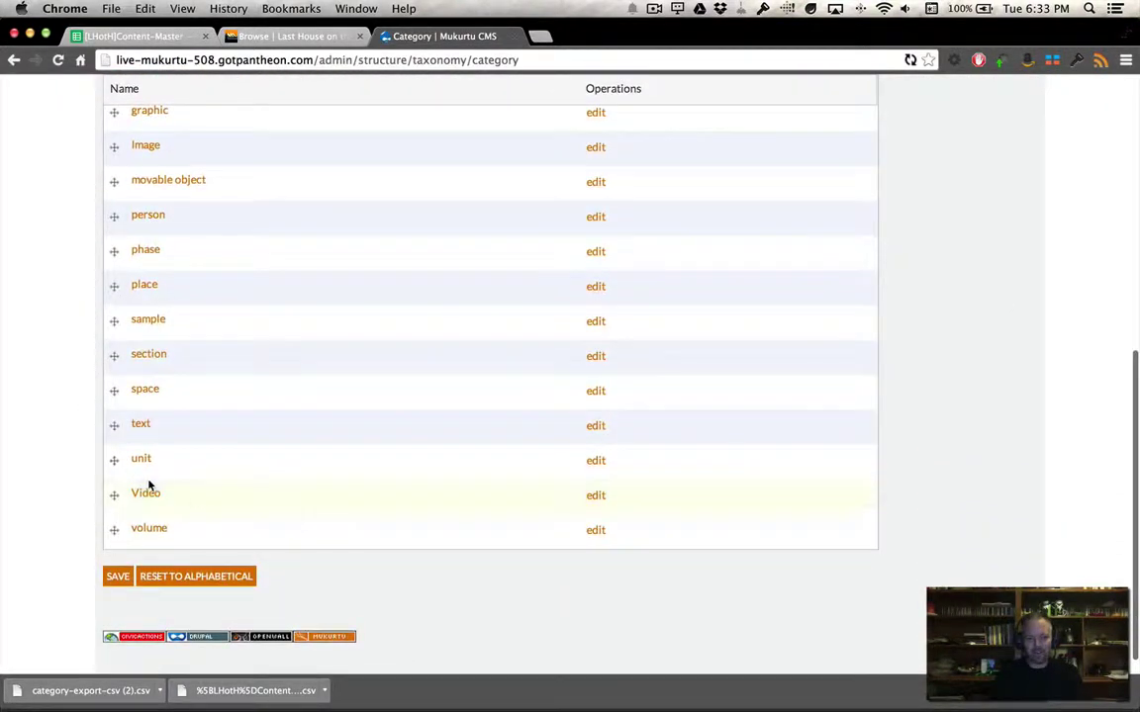
{"action": "left_click", "coordinate": [595, 496]}
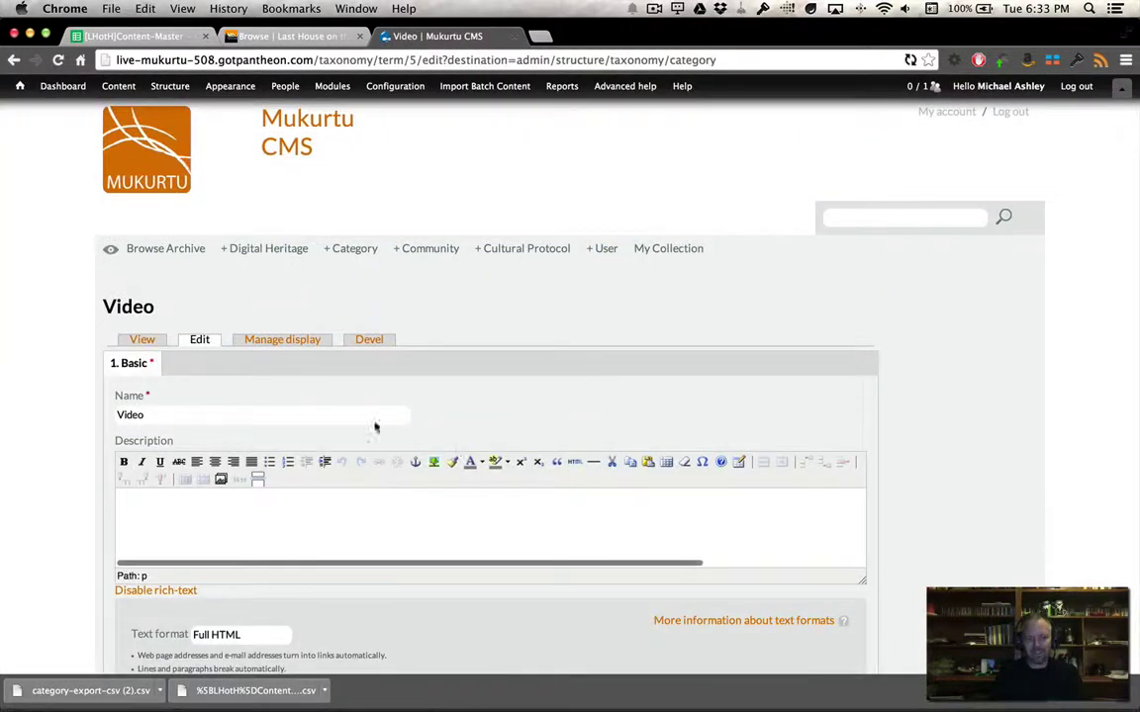
{"action": "left_click", "coordinate": [183, 414]}
{"action": "key", "text": "ctrl+a"}
{"action": "type", "text": "video"}
{"action": "key", "text": "Escape"}
{"action": "scroll", "coordinate": [512, 353], "scroll_direction": "down", "scroll_amount": 5}
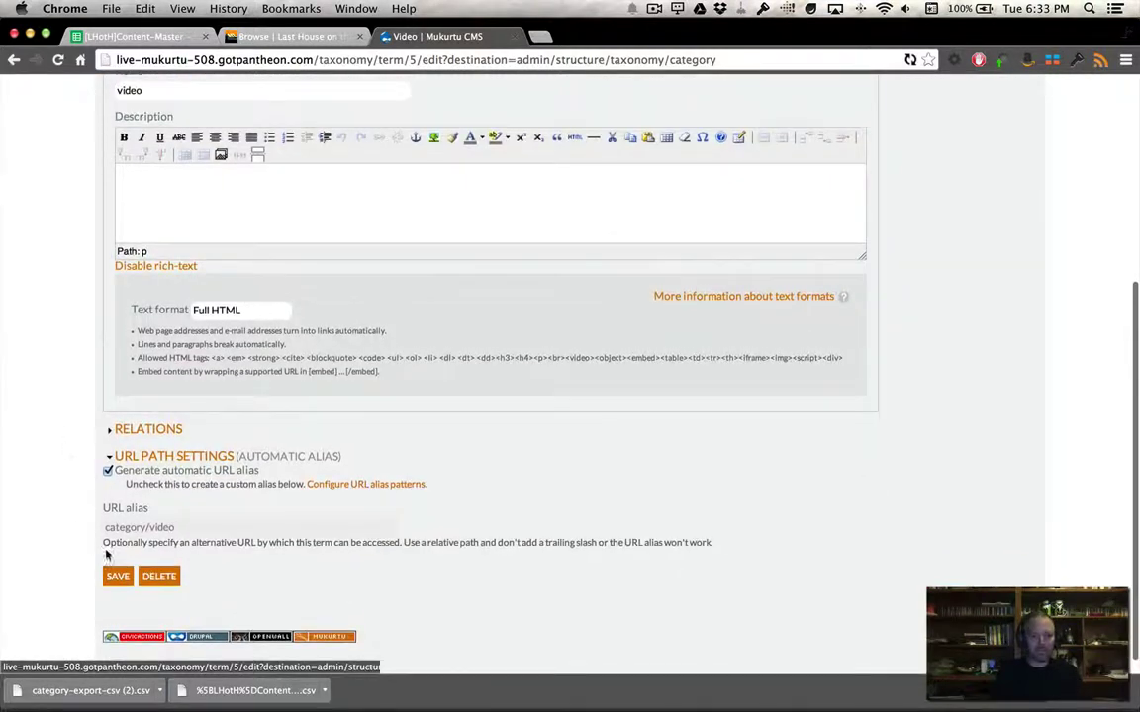
{"action": "left_click", "coordinate": [118, 575]}
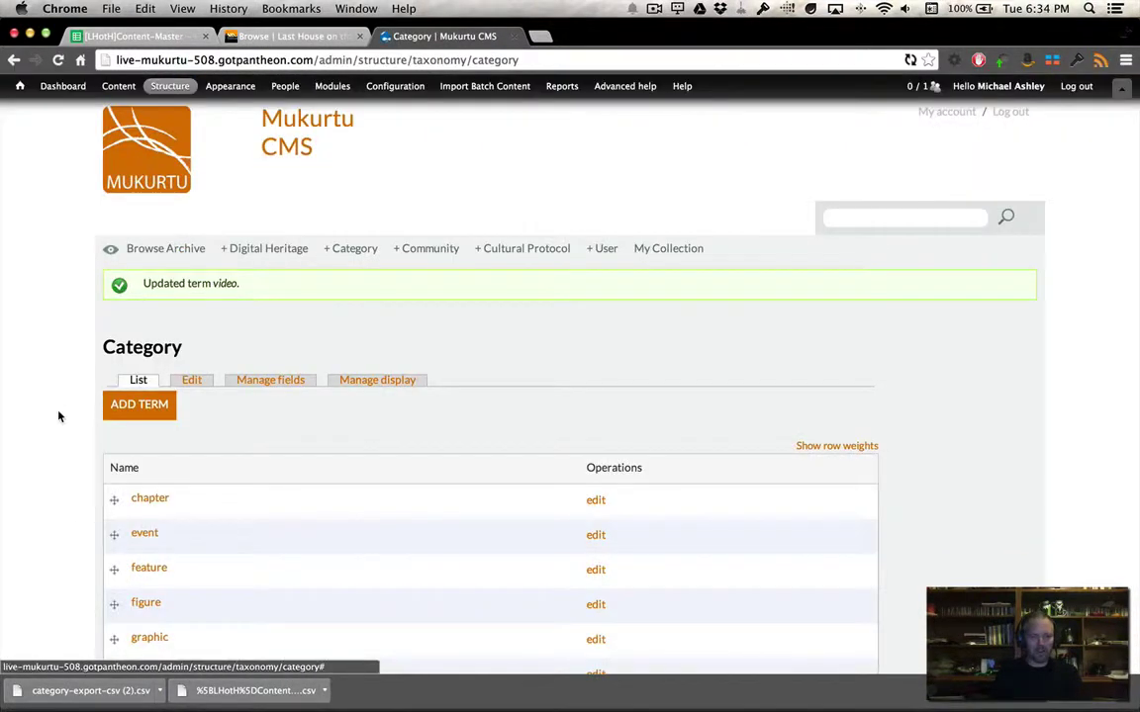
{"action": "scroll", "coordinate": [58, 417], "scroll_direction": "down", "scroll_amount": 4}
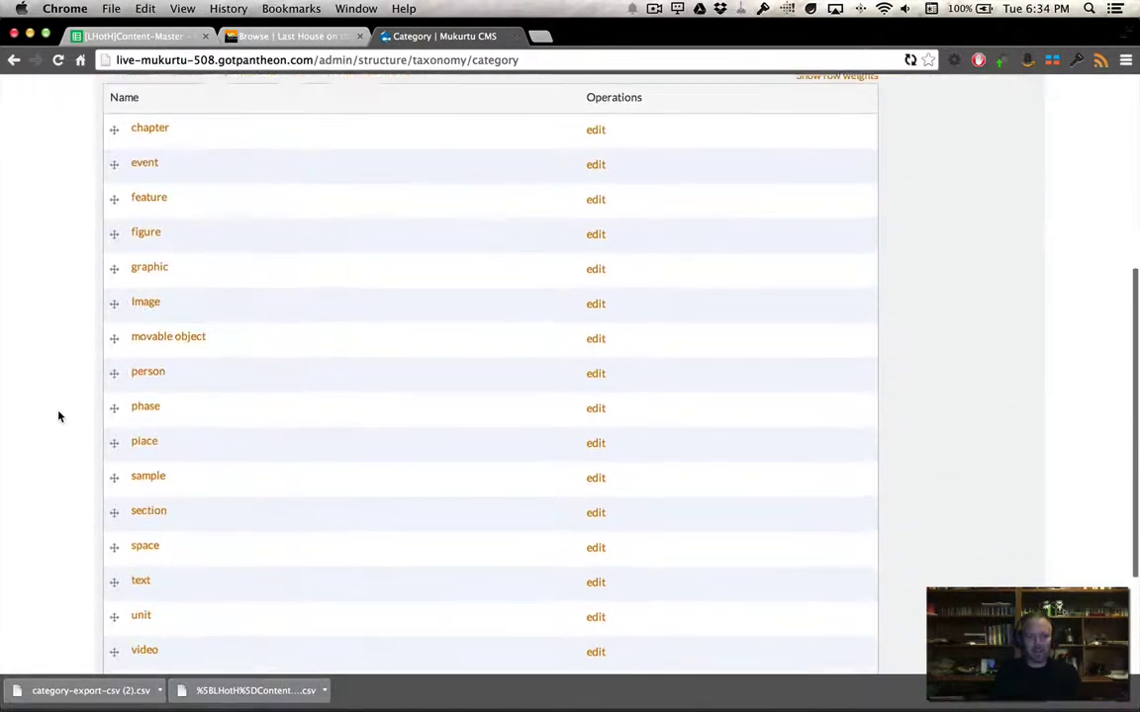
{"action": "scroll", "coordinate": [58, 417], "scroll_direction": "up", "scroll_amount": 4}
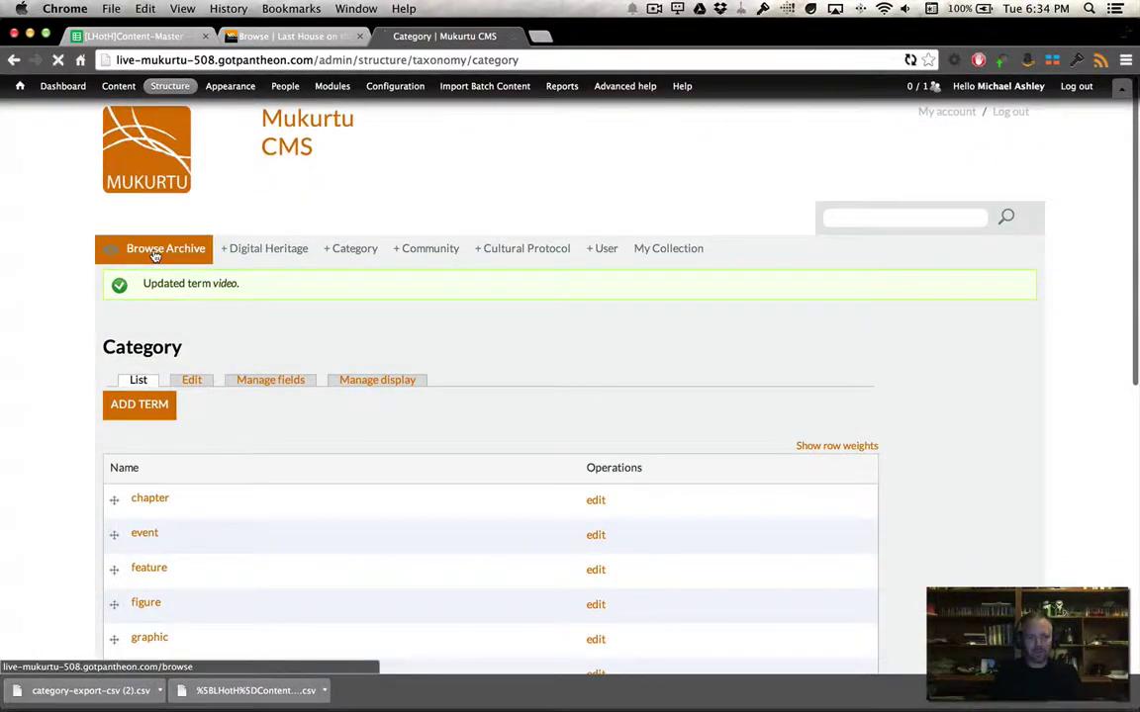
- Confirm the archive Category filter lists 17 terms without General, then return to the Content-Master spreadsheet
{"action": "left_click", "coordinate": [153, 253]}
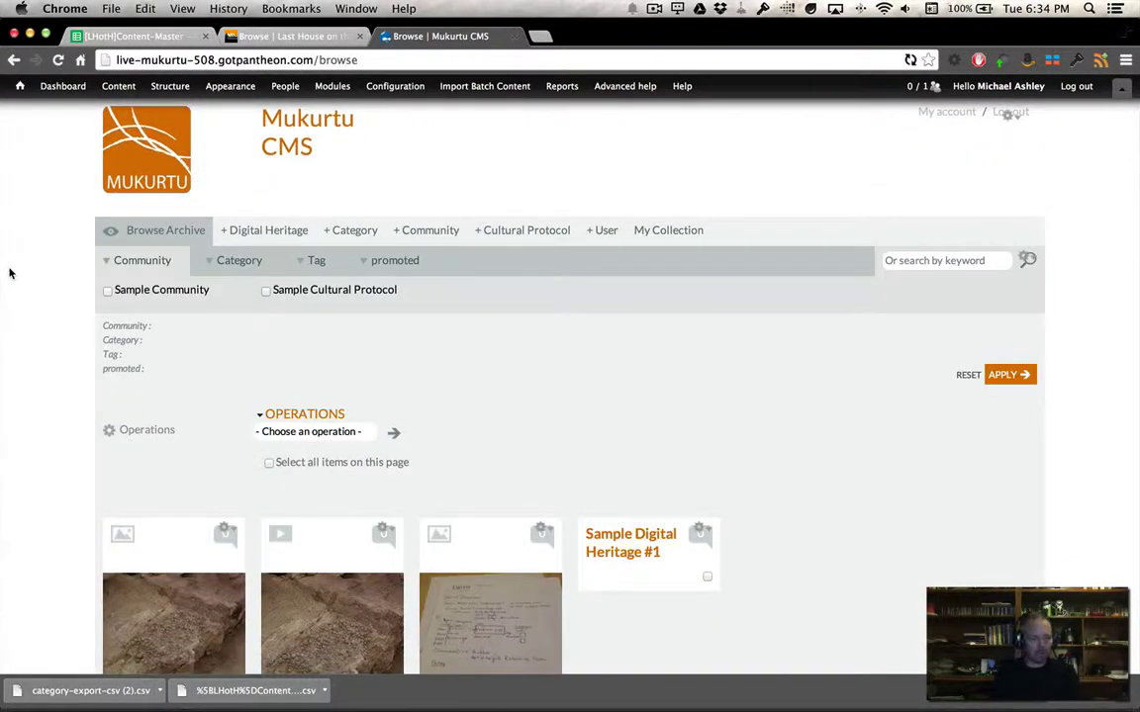
{"action": "left_click", "coordinate": [231, 267]}
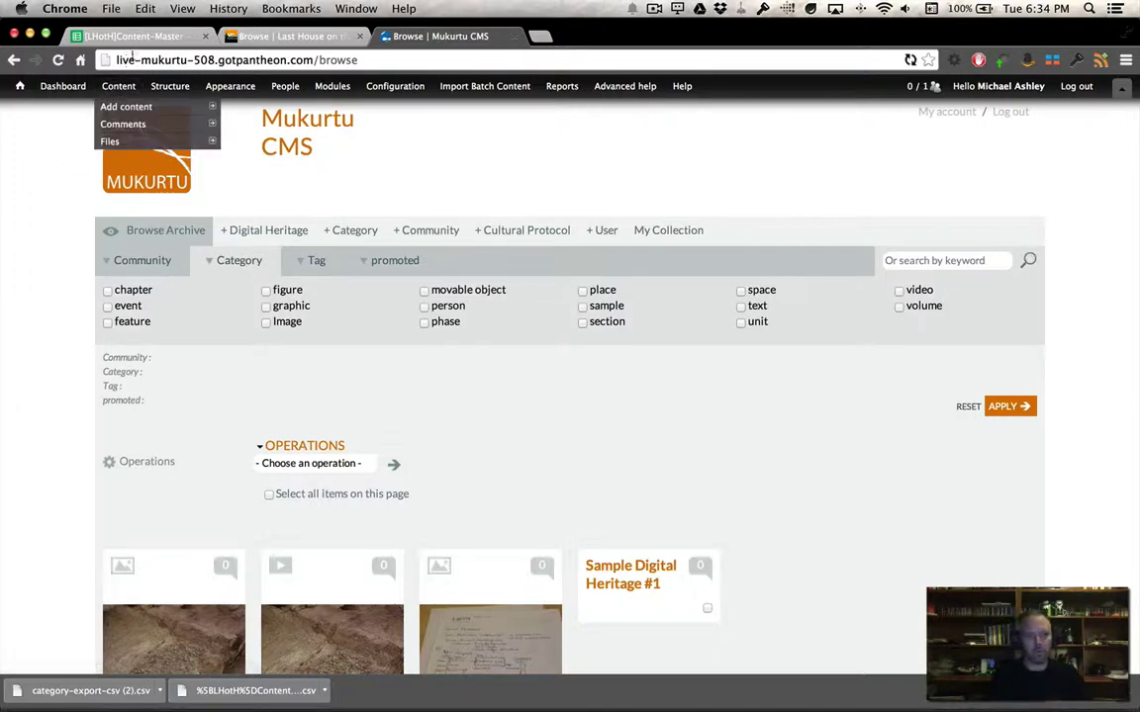
{"action": "left_click", "coordinate": [142, 36]}
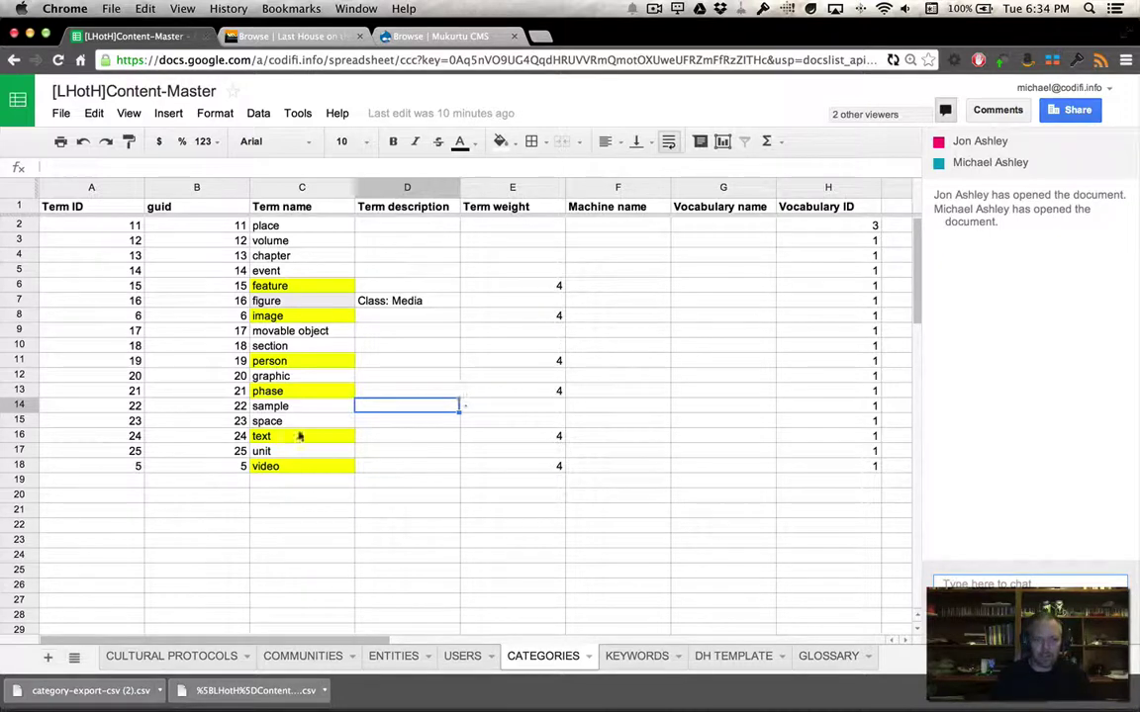
- Inspect the guid values in CATEGORIES cells B19 and B7, then return to the Last House site
{"action": "left_click", "coordinate": [227, 482]}
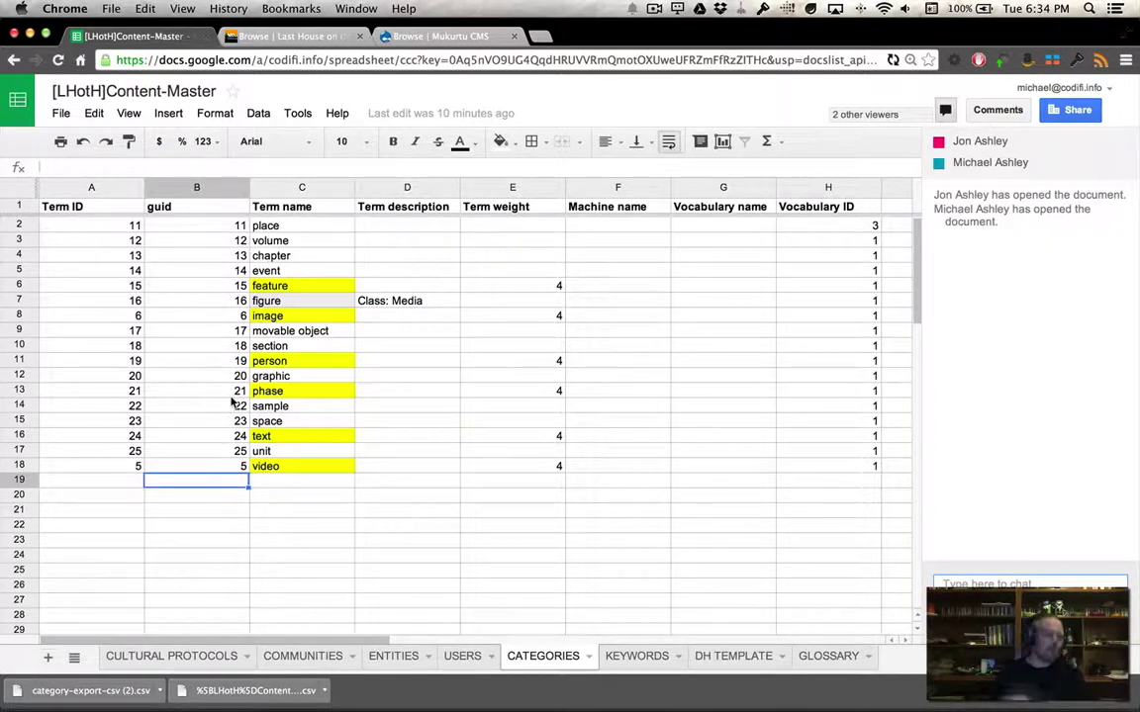
{"action": "left_click", "coordinate": [196, 300]}
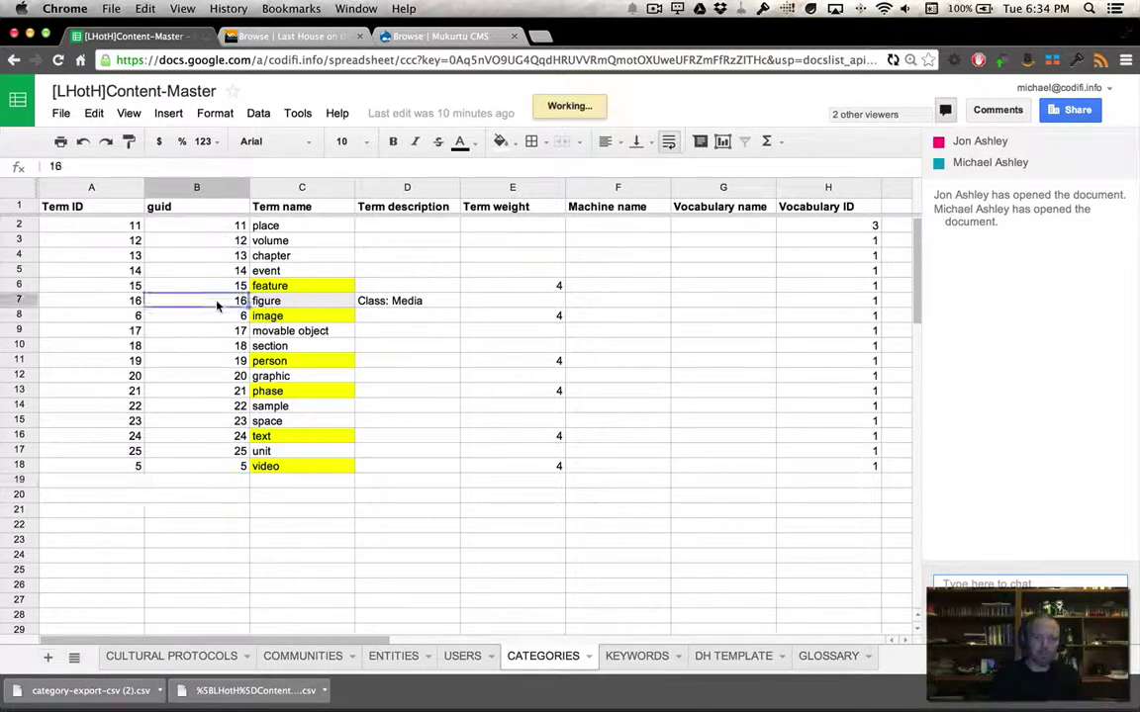
{"action": "left_click", "coordinate": [287, 36]}
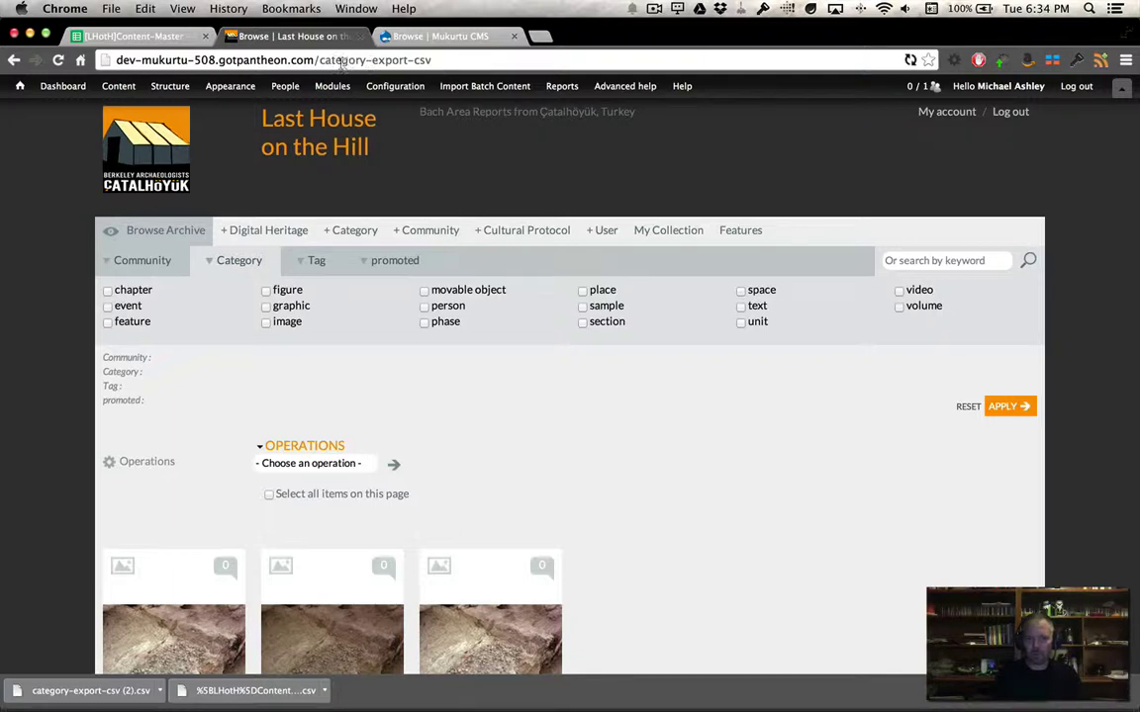
- Load the community-export-csv page on the dev site without saving the CSV file
{"action": "left_click_drag", "start_coordinate": [319, 60], "coordinate": [362, 60]}
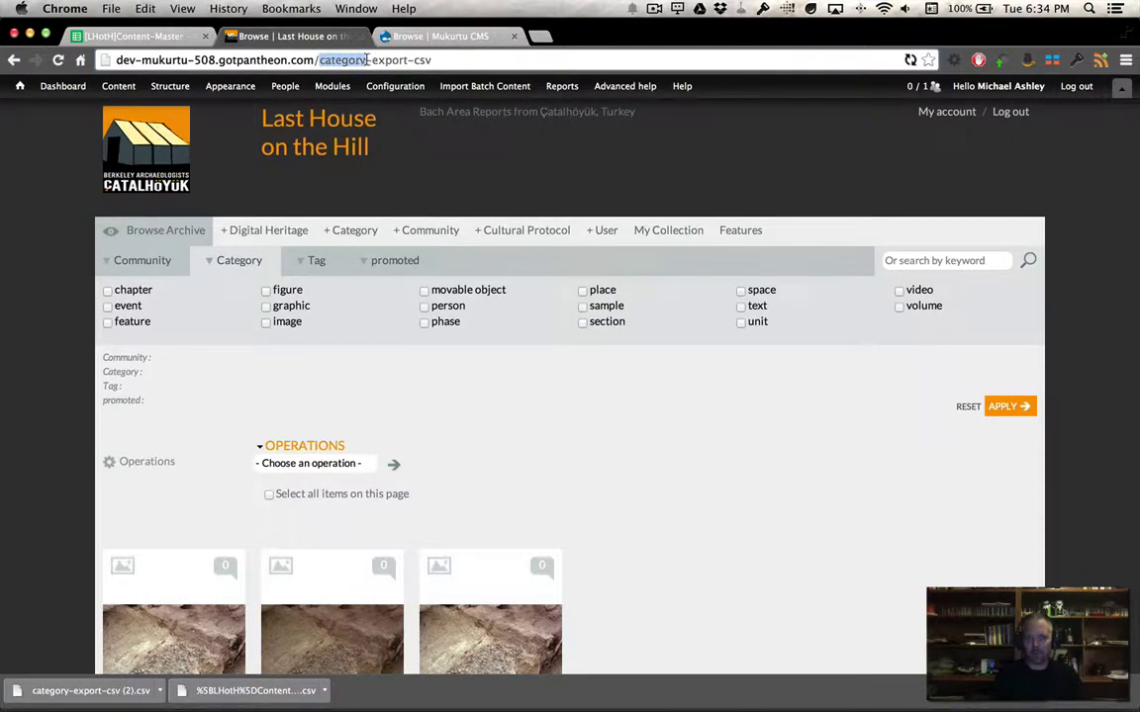
{"action": "type", "text": "commu"}
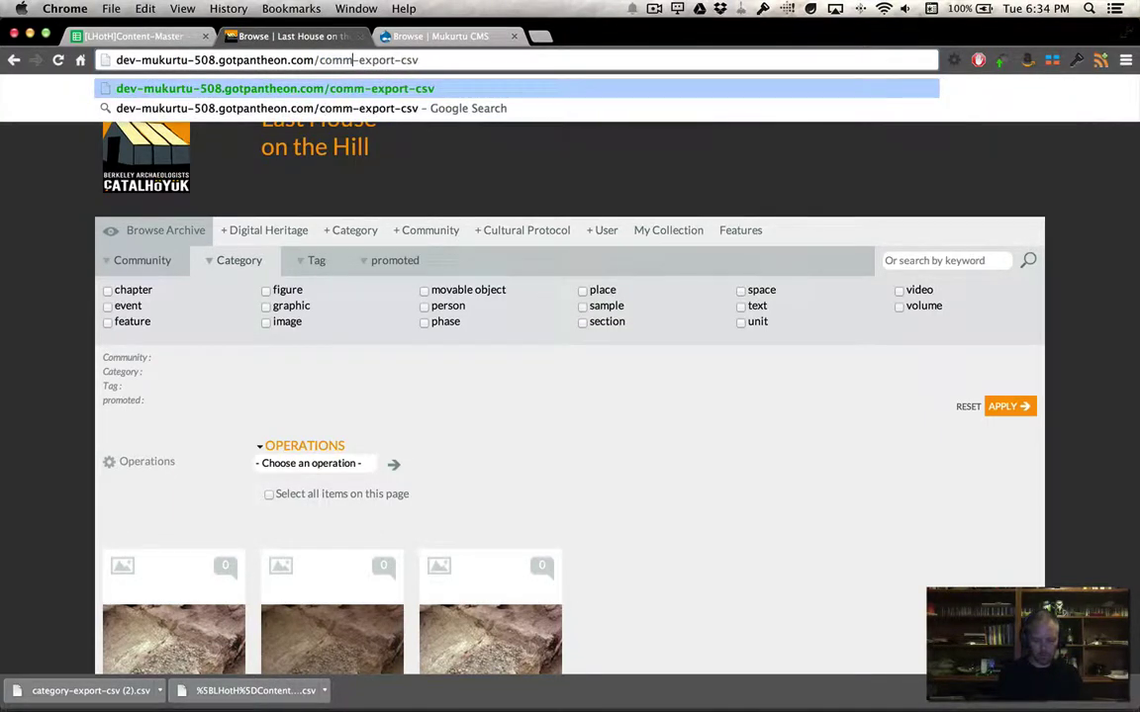
{"action": "type", "text": "nity"}
{"action": "key", "text": "Return"}
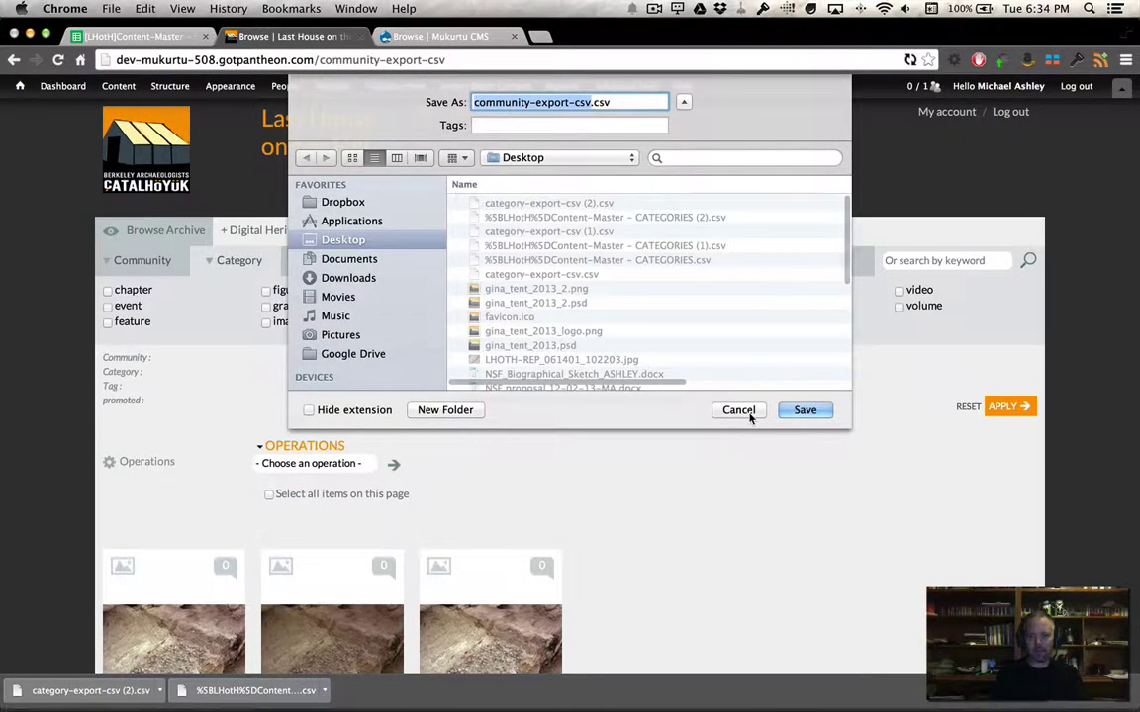
{"action": "left_click", "coordinate": [740, 411]}
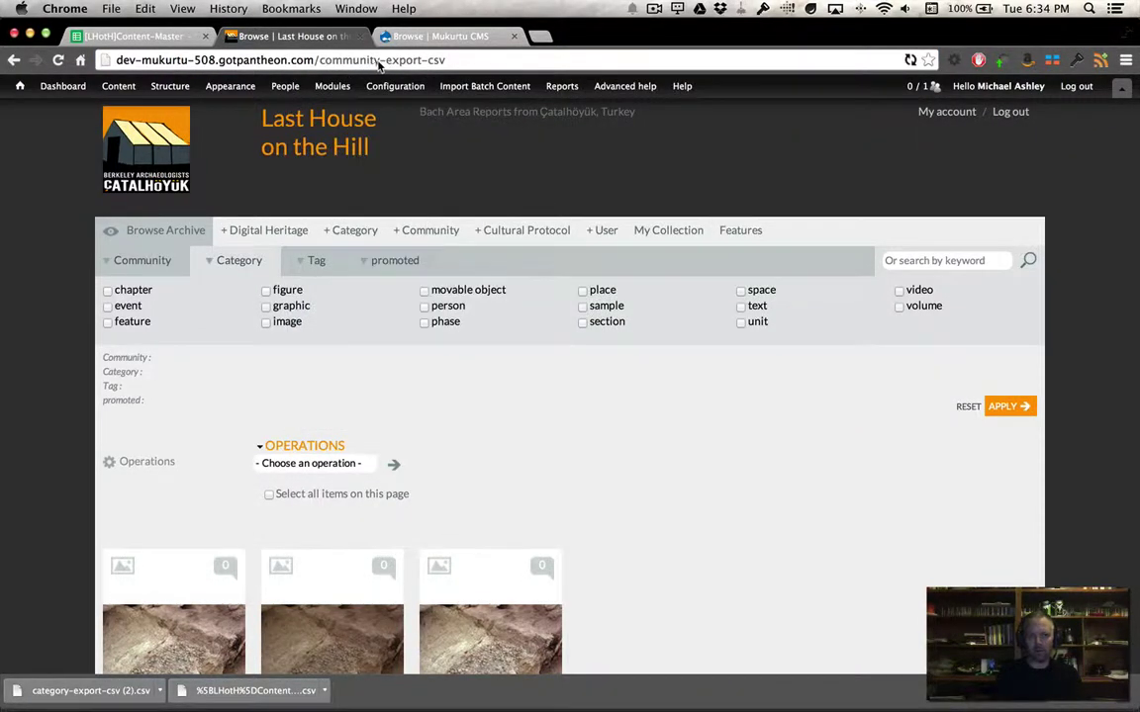
- Load the user-export-csv page on the dev site without saving the CSV file
{"action": "left_click", "coordinate": [379, 61]}
{"action": "double_click", "coordinate": [339, 60]}
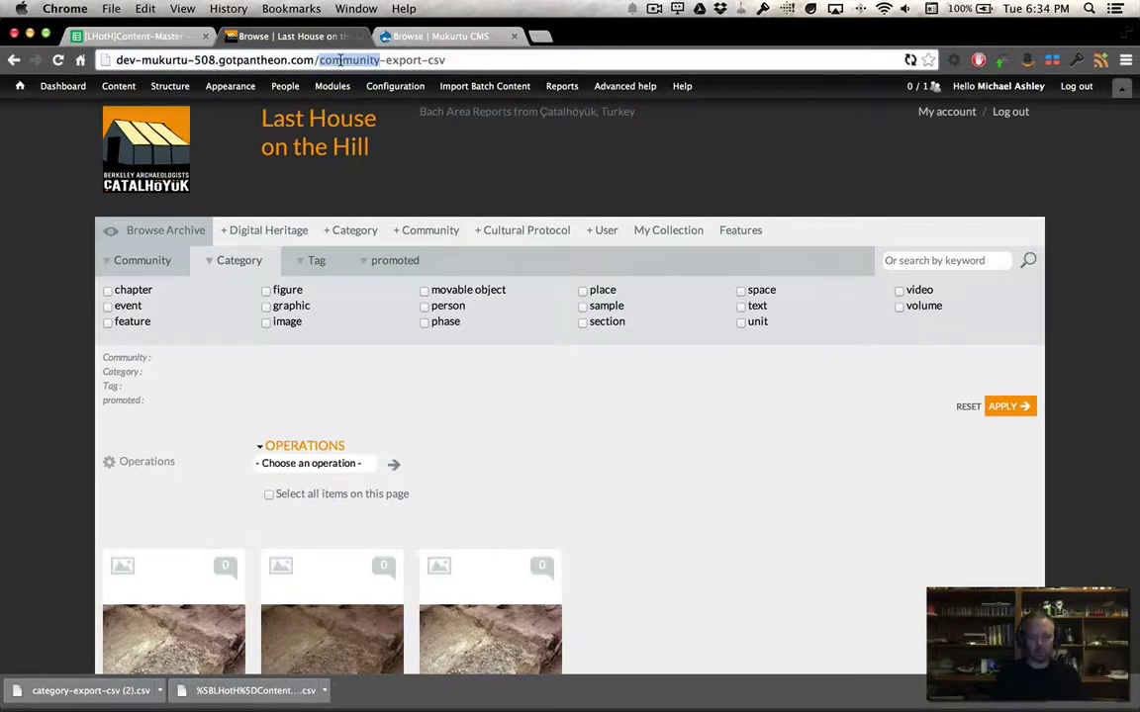
{"action": "type", "text": "user"}
{"action": "key", "text": "Return"}
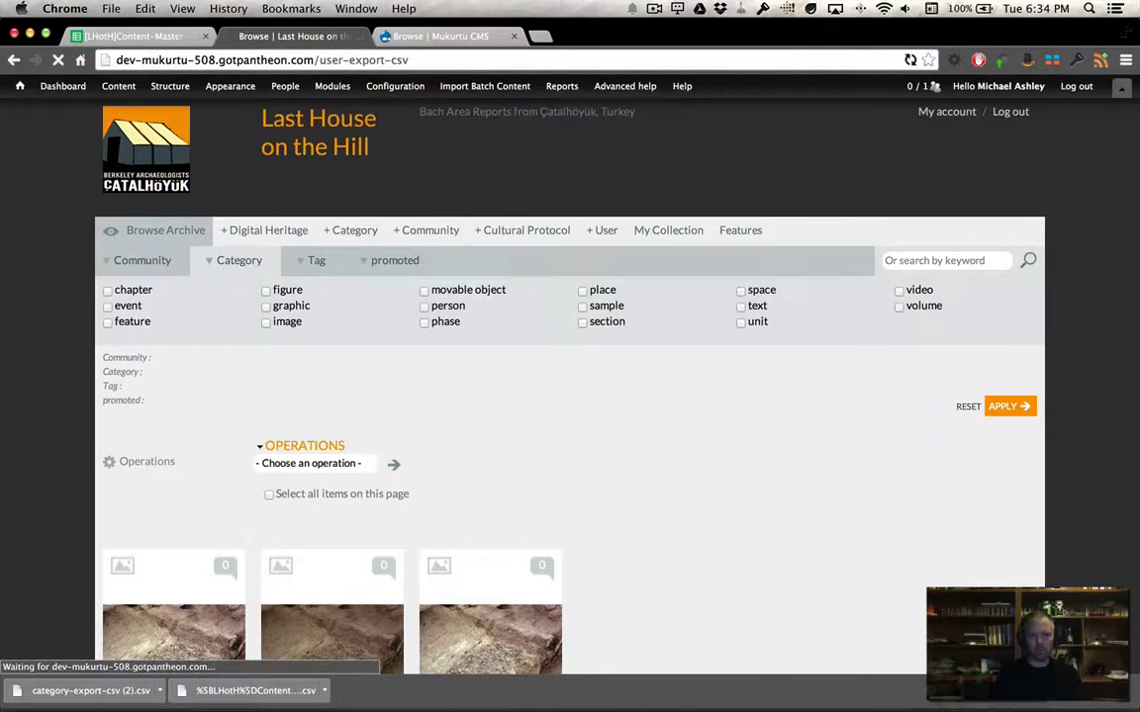
{"action": "left_click", "coordinate": [742, 409]}
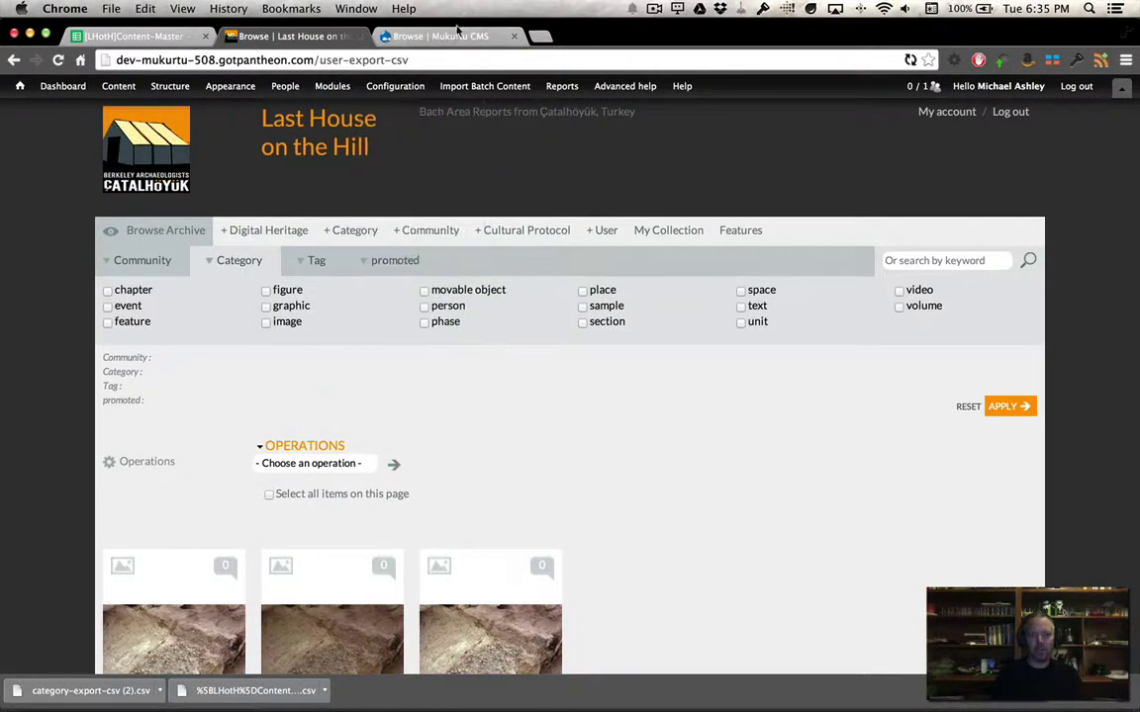
{"action": "key", "text": "ctrl+Tab"}
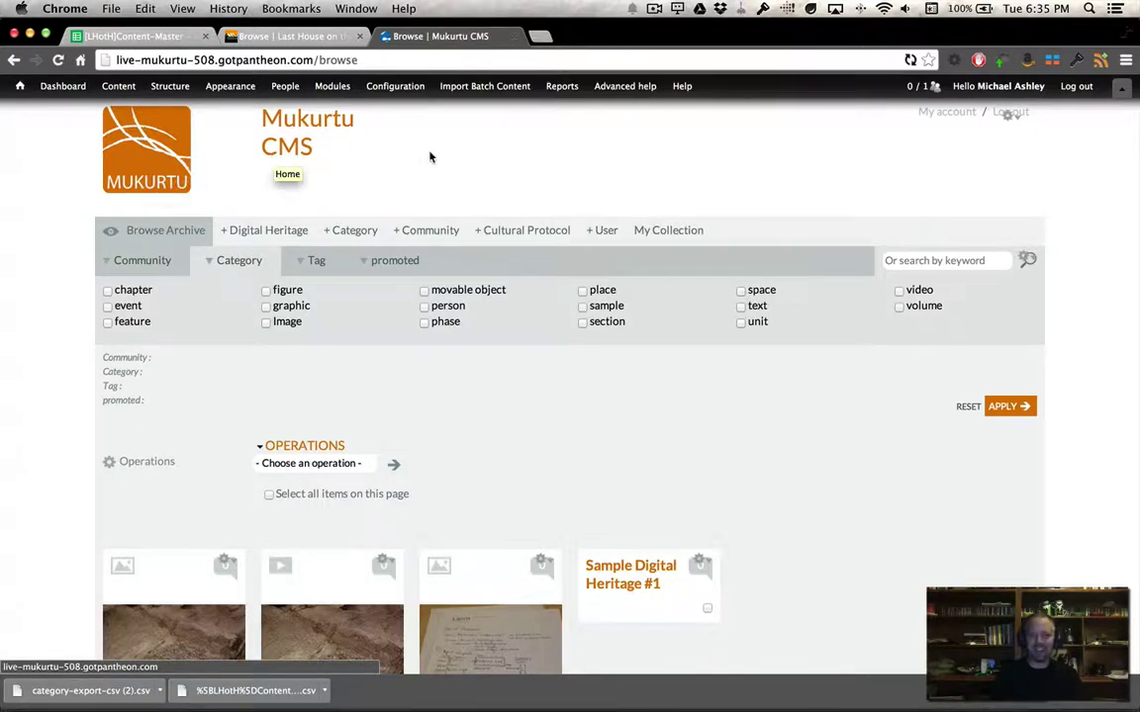
{"action": "left_click", "coordinate": [296, 38]}
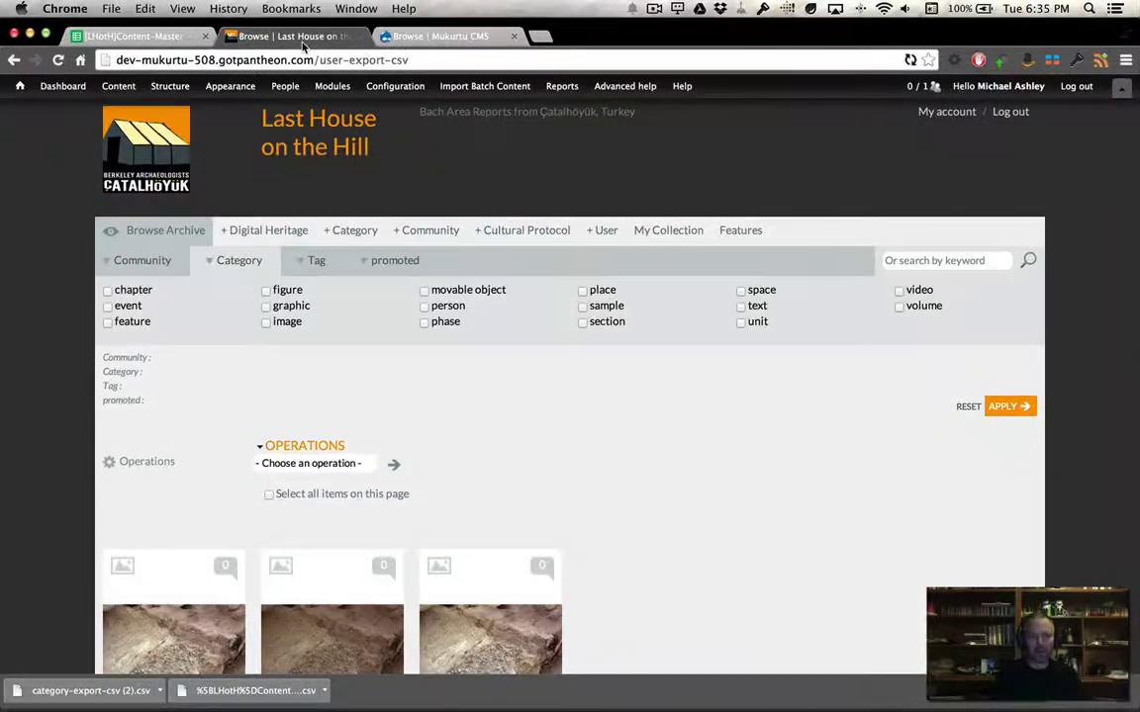